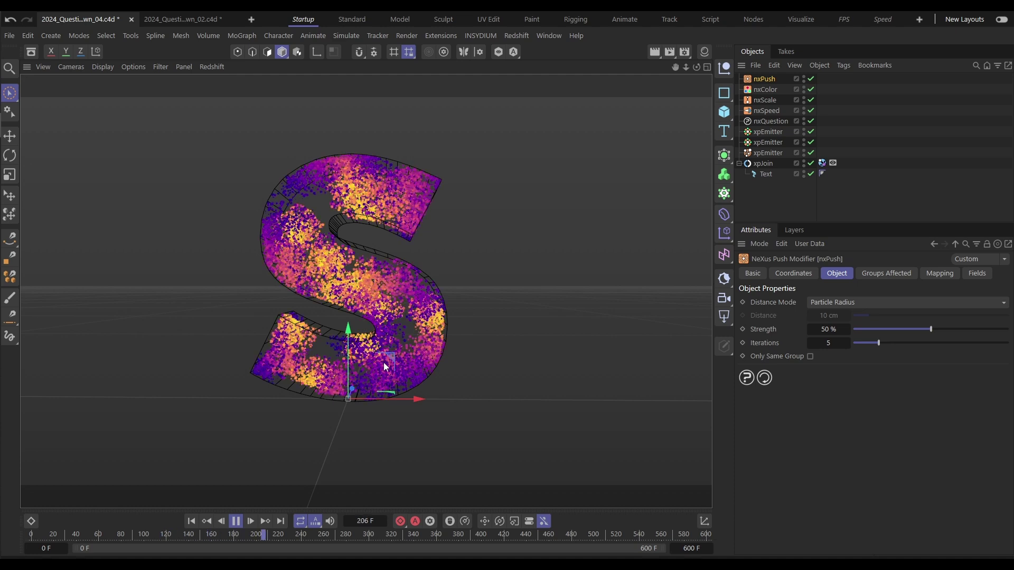
# Stop the playing particle preview, leaving the extruded S inside its xpJoin
pyautogui.click(236, 521)
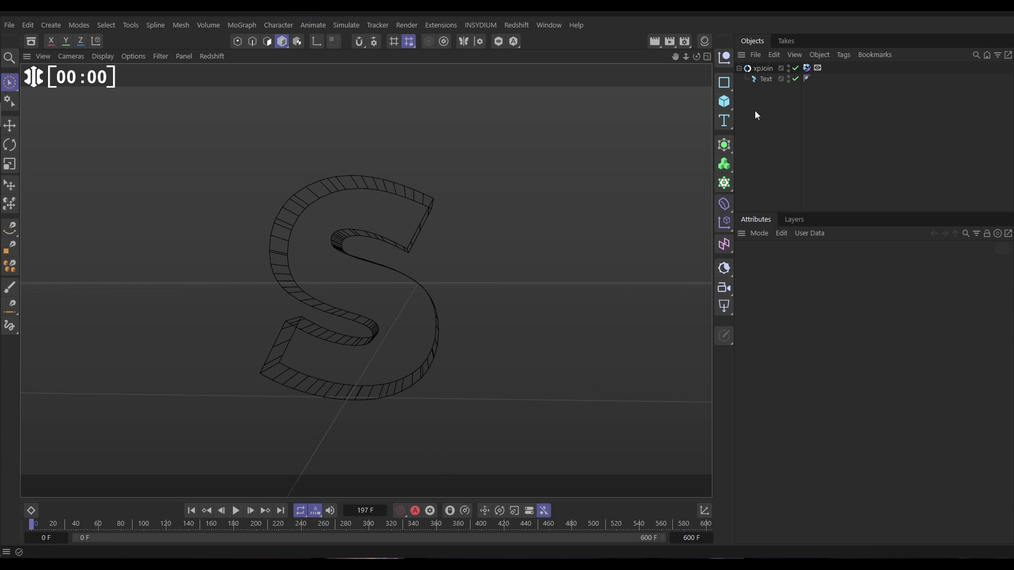
# Inspect the Text, xpJoin and its xpCollider tag (Bounce 0 %, Friction 35 %, Normals Inside)
pyautogui.click(762, 79)
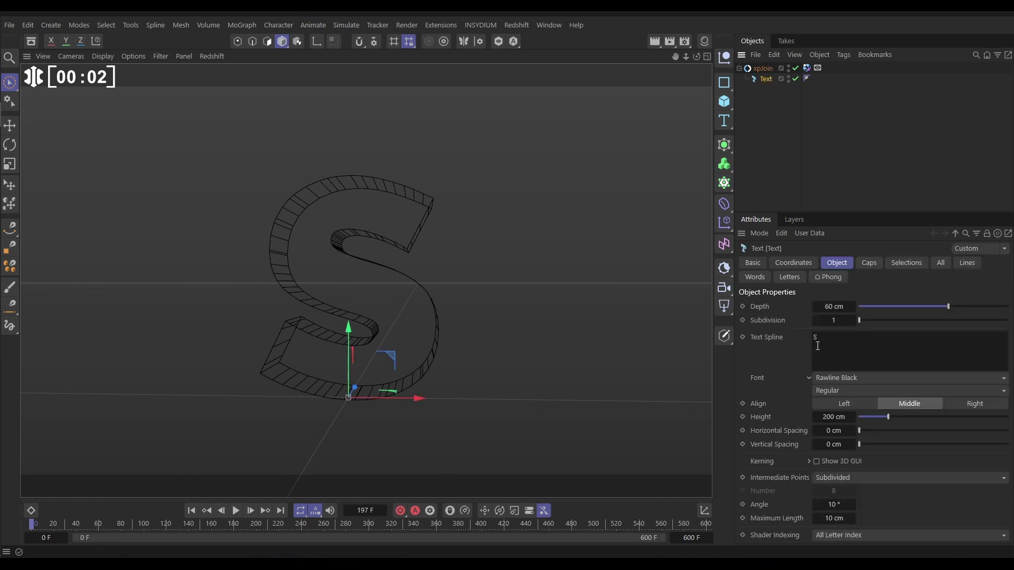
pyautogui.click(763, 68)
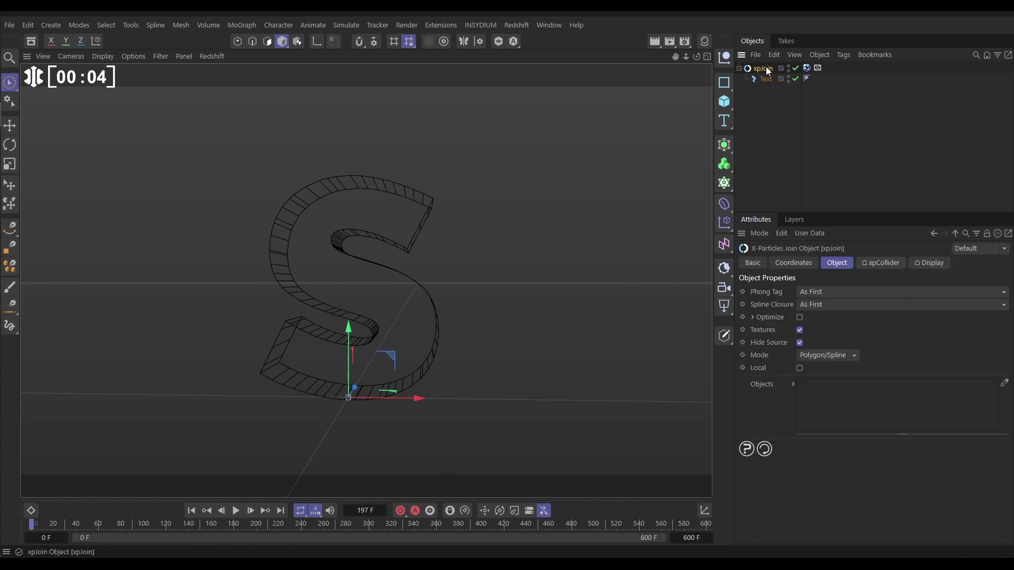
pyautogui.click(806, 67)
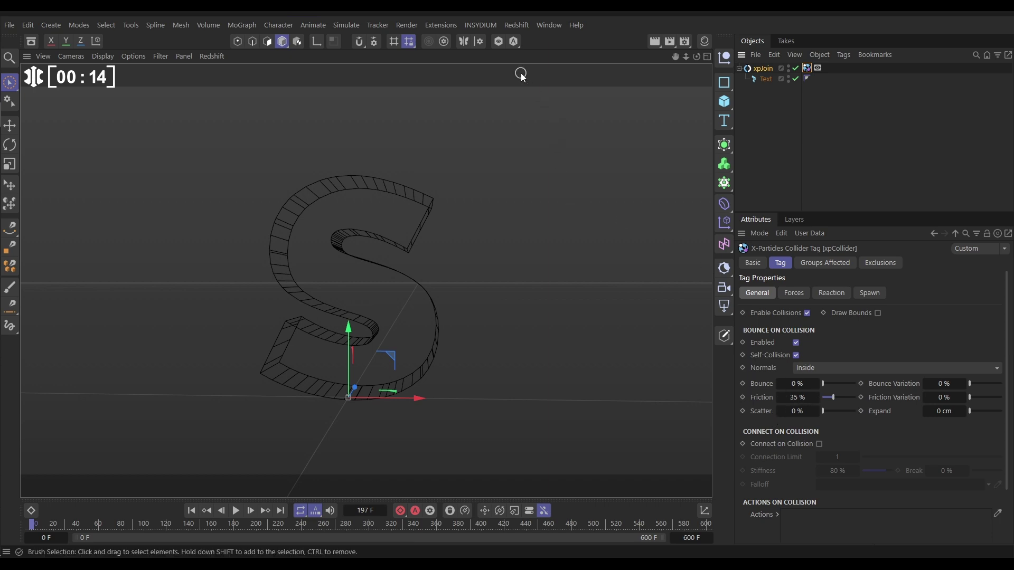
# Add an xpEmitter with Object shape using xpJoin, emitting from the object's volume
pyautogui.click(478, 25)
pyautogui.moveTo(491, 64)
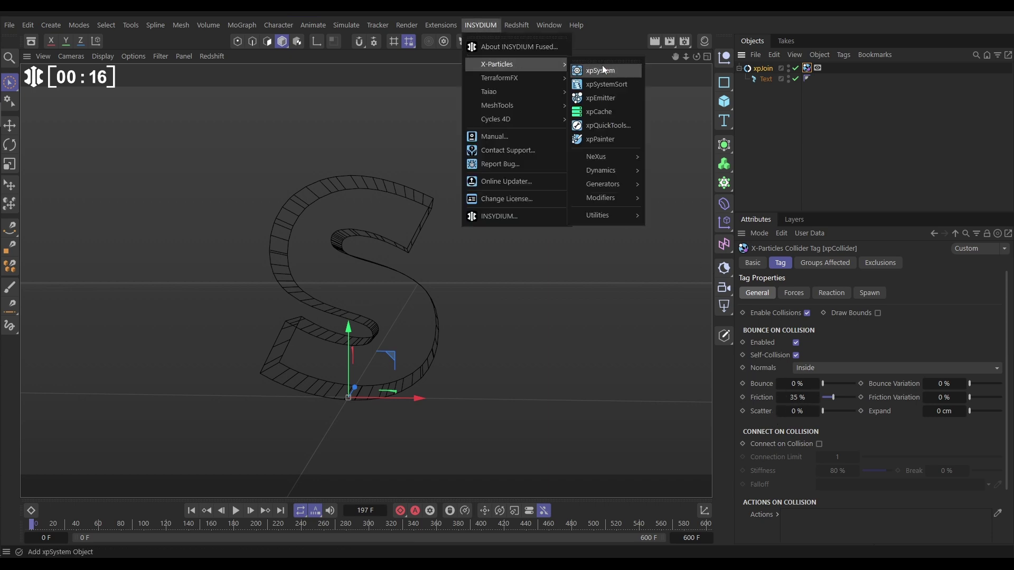
pyautogui.click(602, 84)
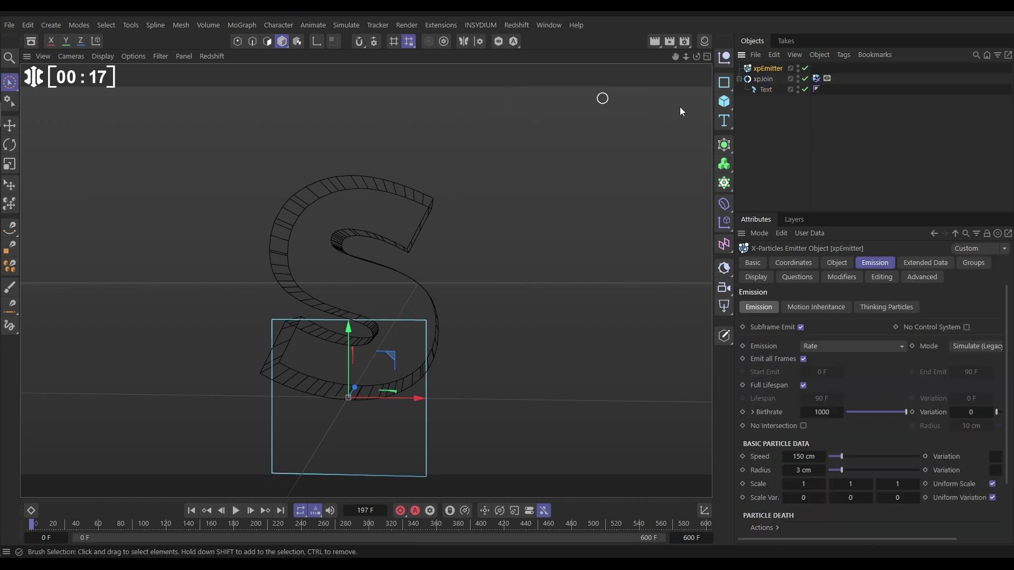
pyautogui.click(840, 266)
pyautogui.click(829, 326)
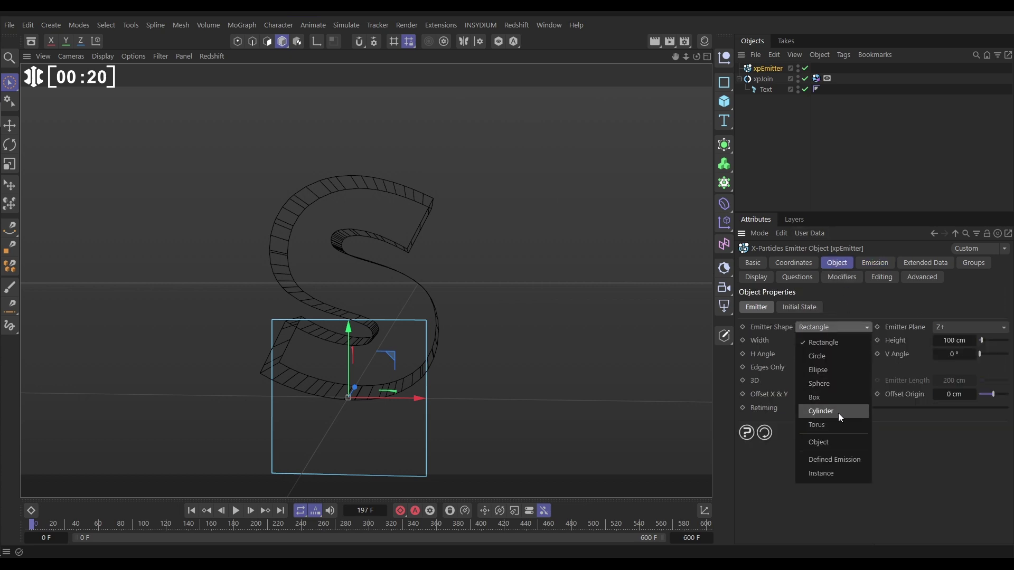
pyautogui.click(831, 442)
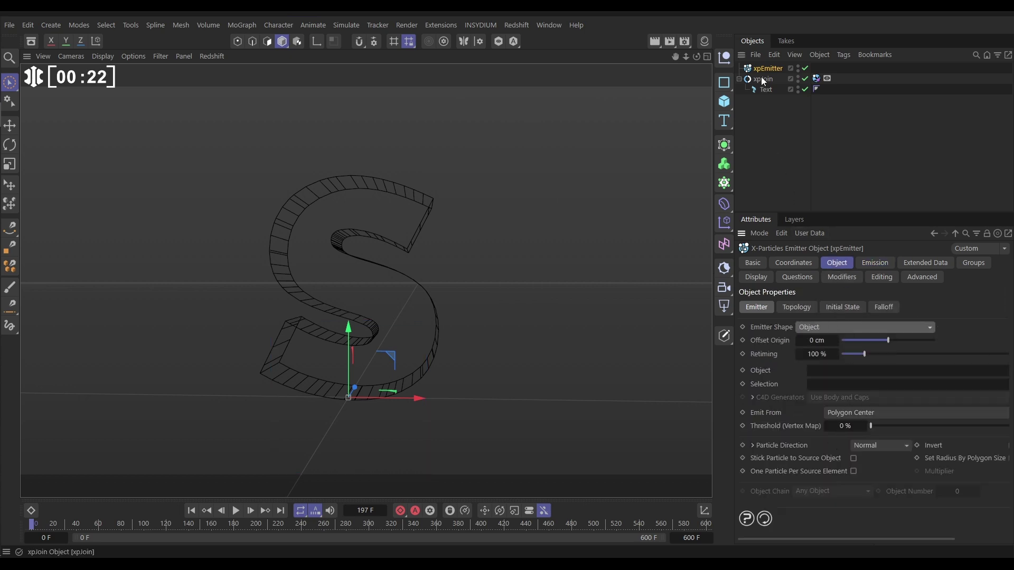
pyautogui.moveTo(763, 79); pyautogui.dragTo(828, 377)
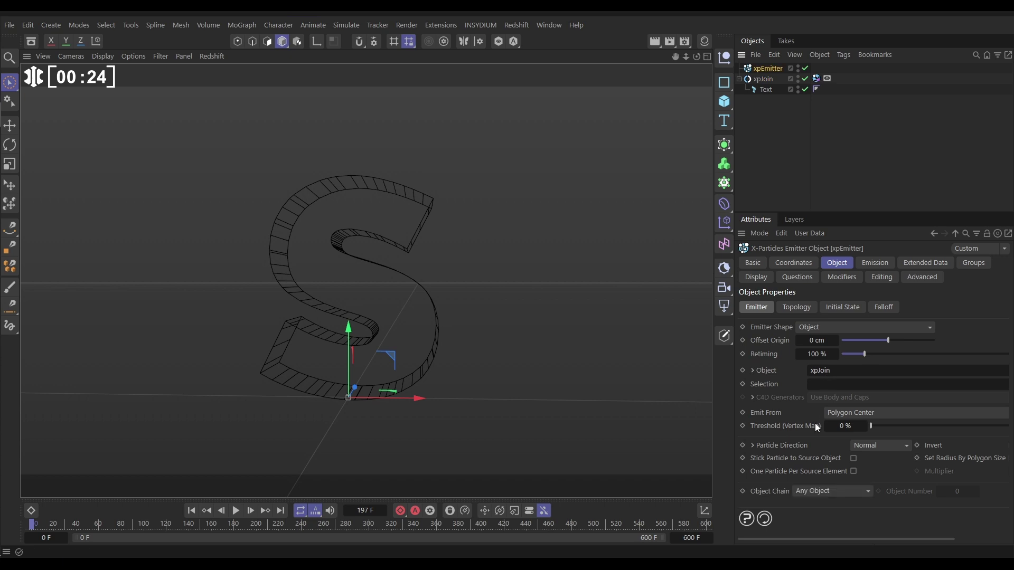
pyautogui.click(844, 414)
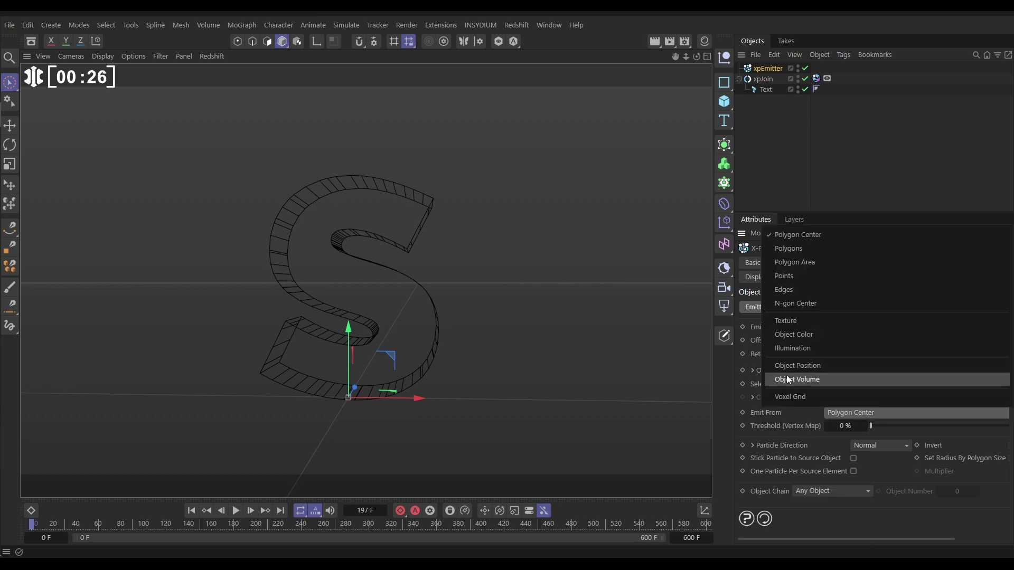
pyautogui.click(812, 381)
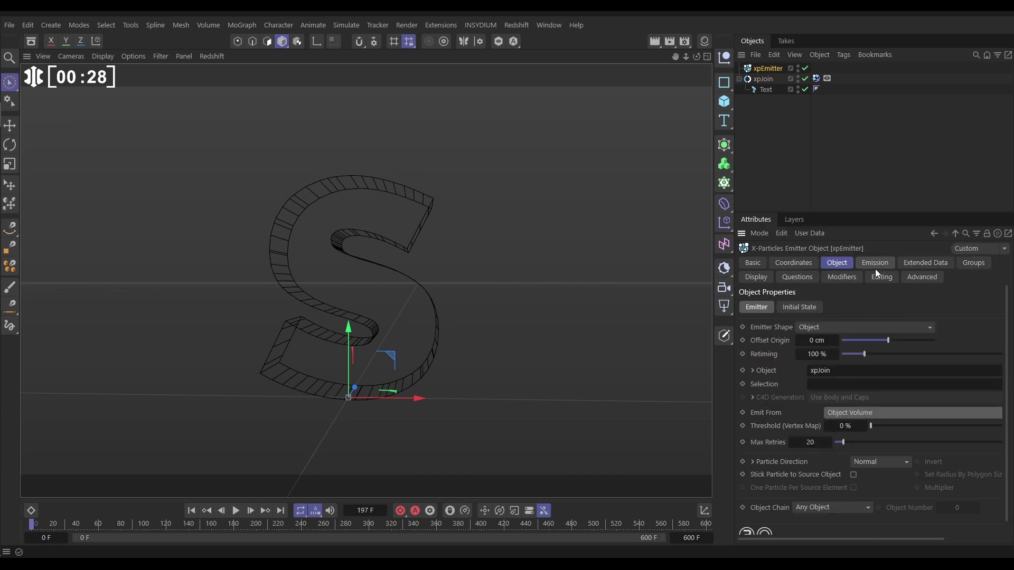
# Set emission to Shot with Shot Count 12 and Speed 0 cm, then preview playback
pyautogui.click(875, 267)
pyautogui.click(824, 349)
pyautogui.click(824, 389)
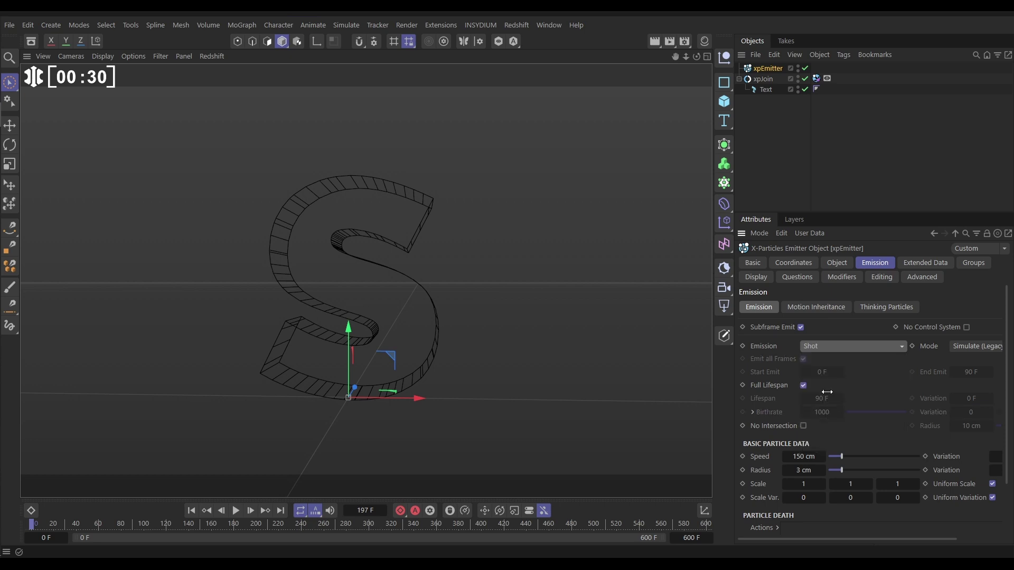
pyautogui.click(822, 386)
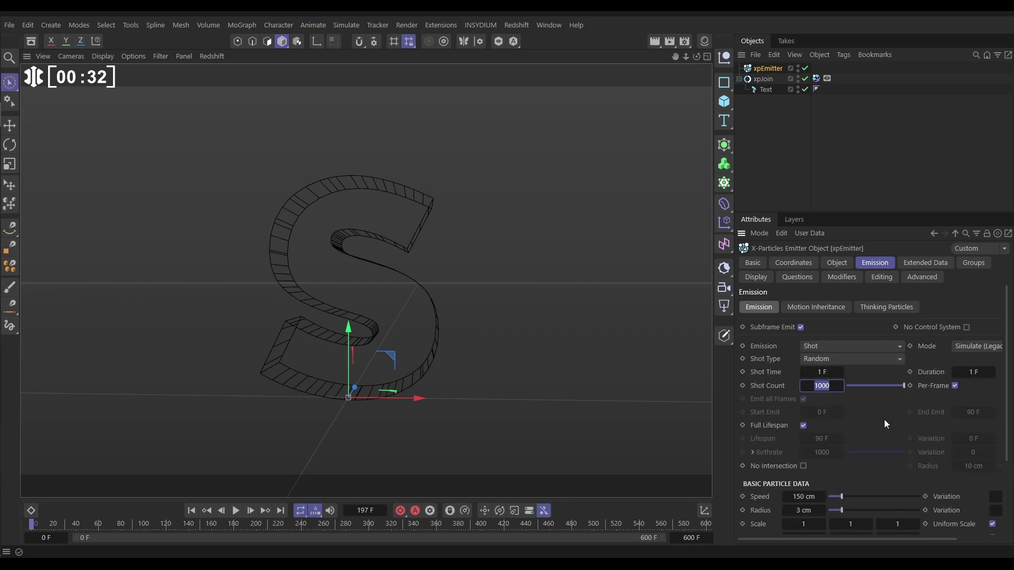
pyautogui.write('12')
pyautogui.press('Return')
pyautogui.moveTo(842, 497); pyautogui.dragTo(819, 498)
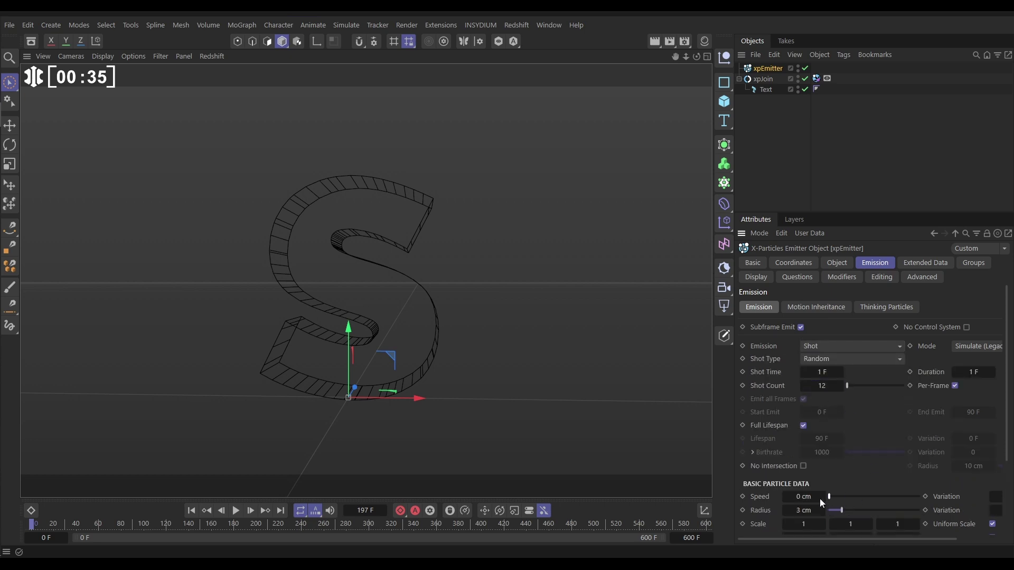
pyautogui.click(236, 510)
pyautogui.click(236, 510)
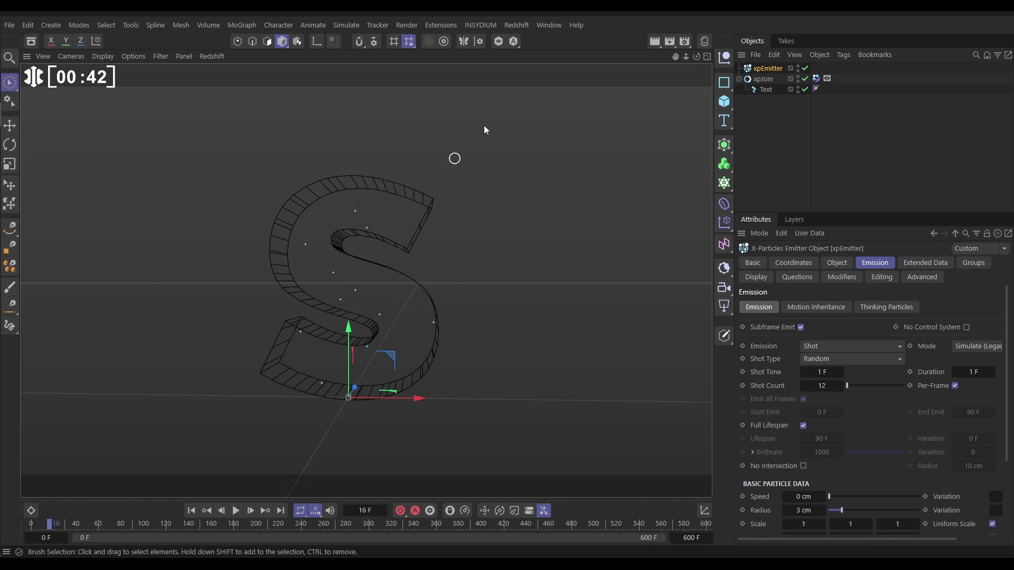
# Create an nxQuestion object and add a new question to its rule list
pyautogui.click(481, 26)
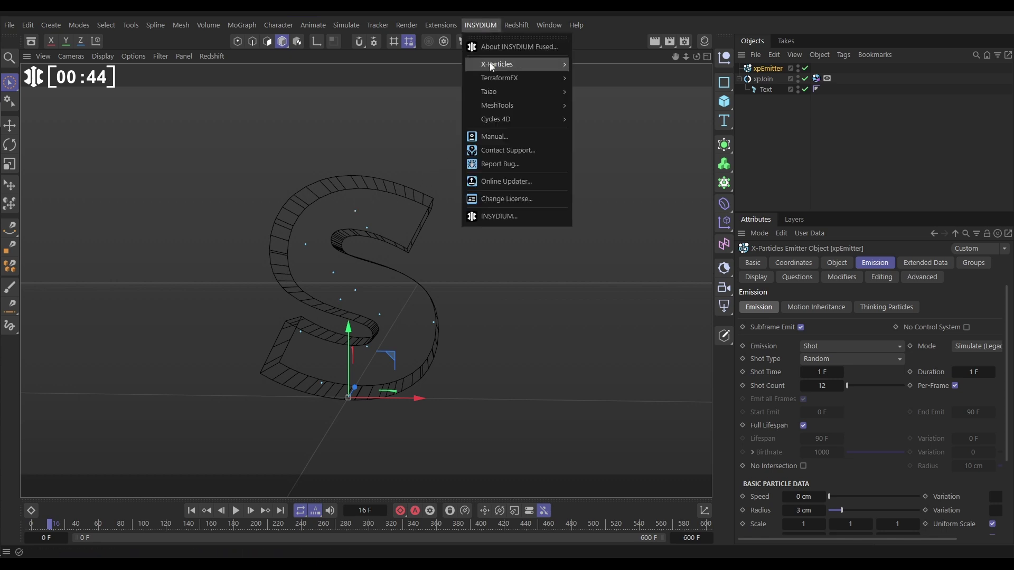
pyautogui.moveTo(491, 65)
pyautogui.moveTo(612, 158)
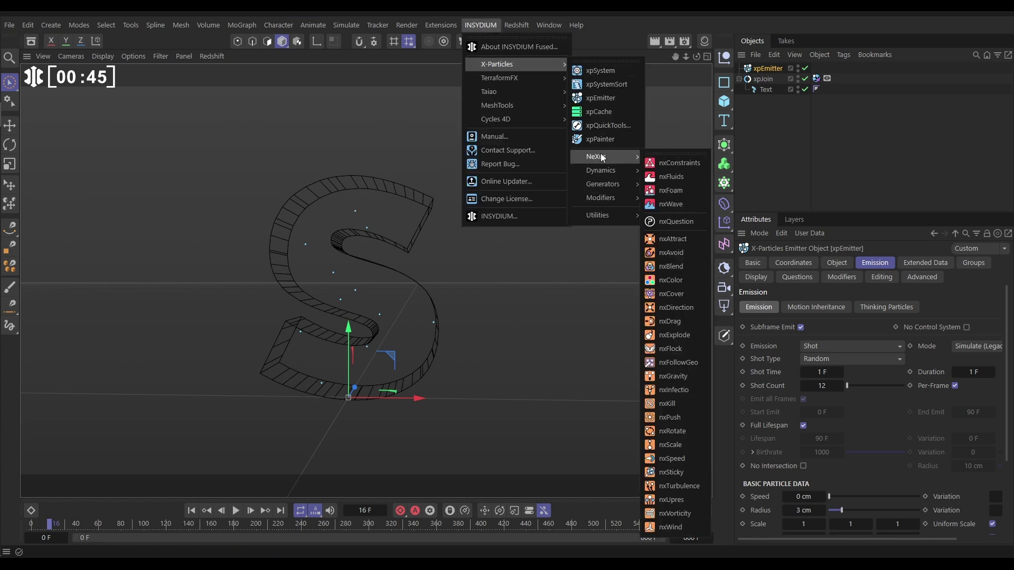
pyautogui.click(673, 222)
pyautogui.click(851, 320)
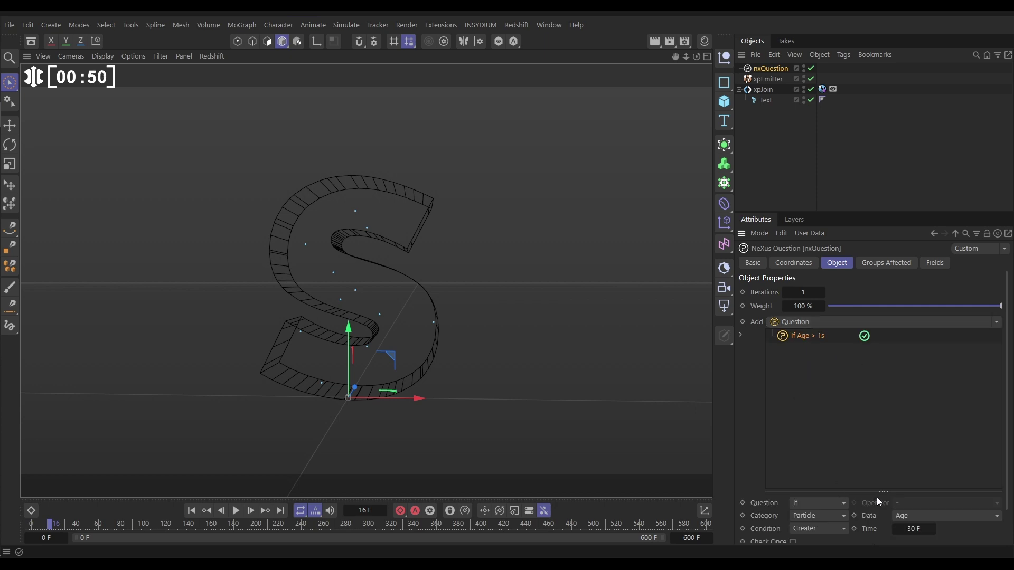
pyautogui.moveTo(878, 492); pyautogui.dragTo(835, 409)
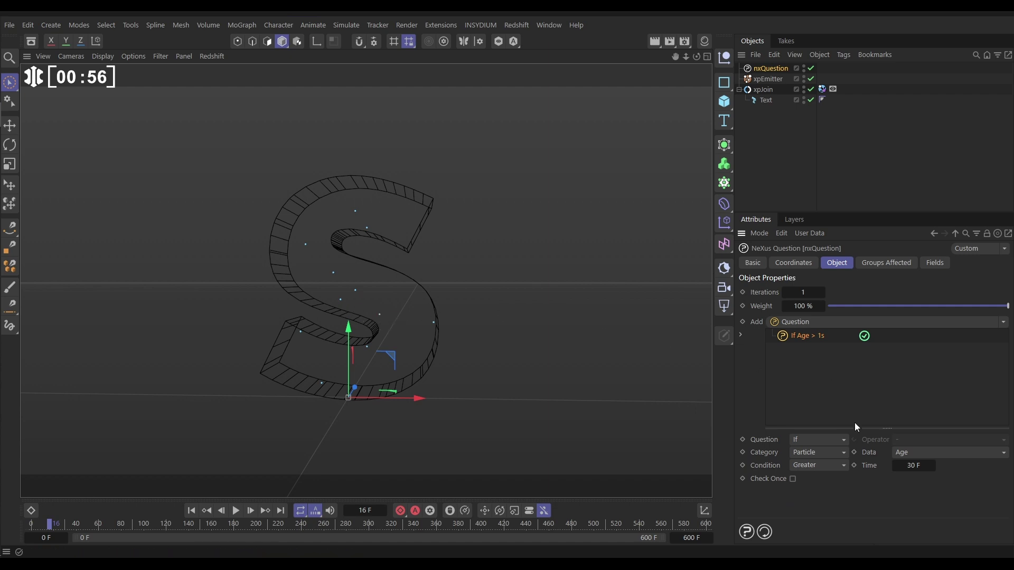
# Make the question test Neighbors within 4 cm with condition Less than 9
pyautogui.click(916, 452)
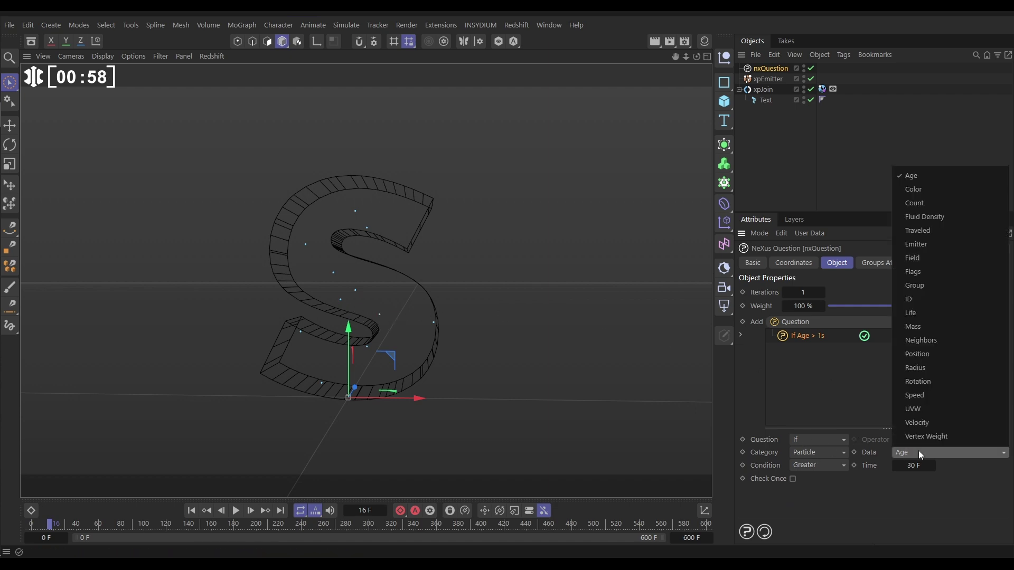
pyautogui.click(926, 340)
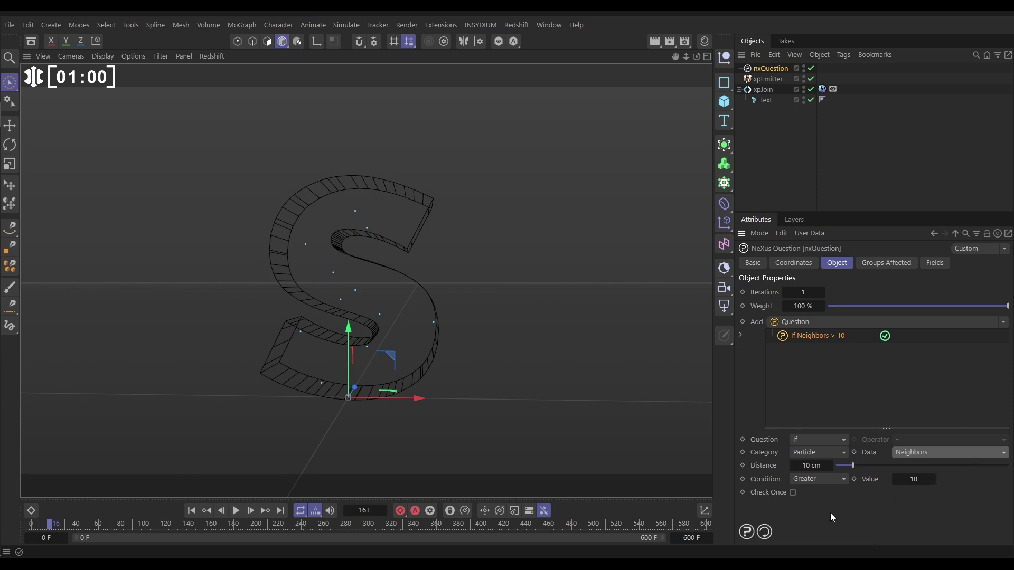
pyautogui.click(808, 469)
pyautogui.write('4')
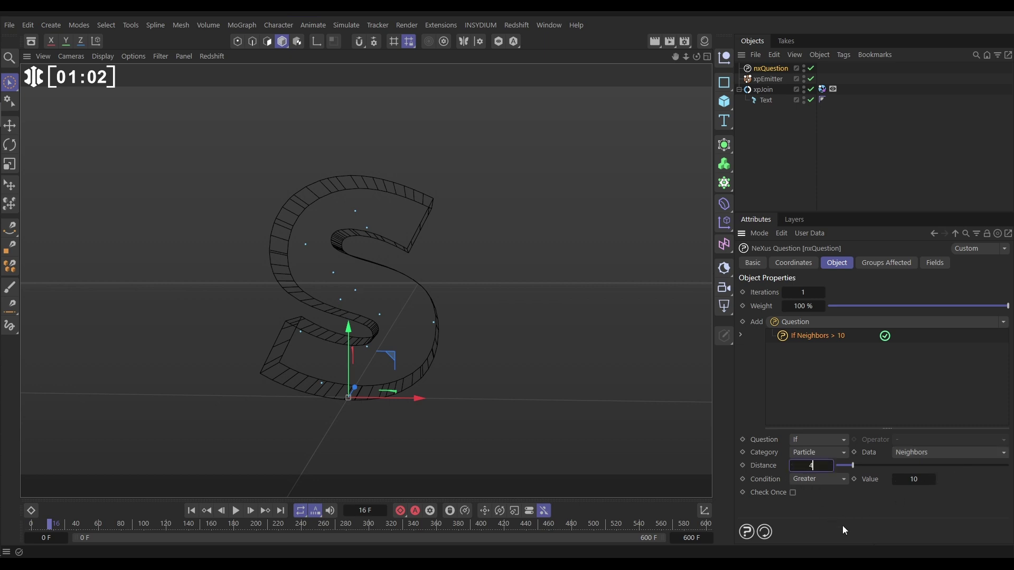
pyautogui.press('Return')
pyautogui.click(810, 478)
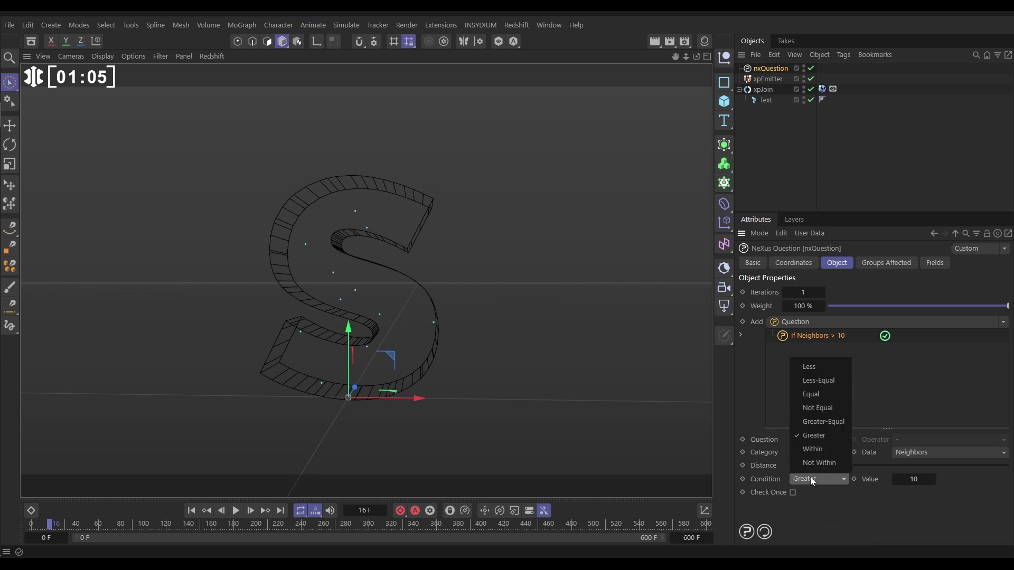
pyautogui.click(814, 368)
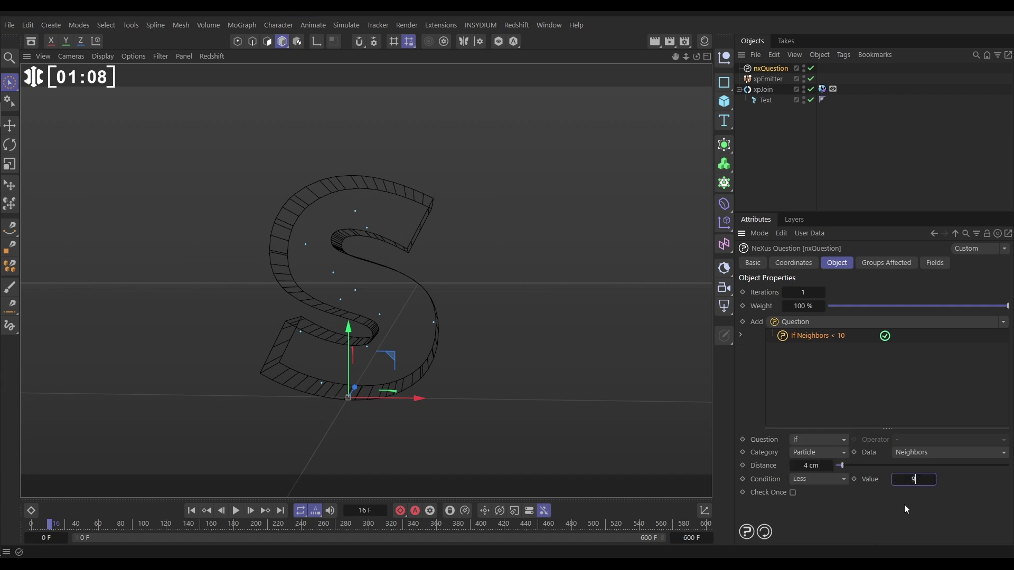
pyautogui.write('9')
pyautogui.press('Return')
pyautogui.click(822, 342)
# Add a Spawn action under the question with 0.2 cm distance and a new emitter
pyautogui.click(1005, 323)
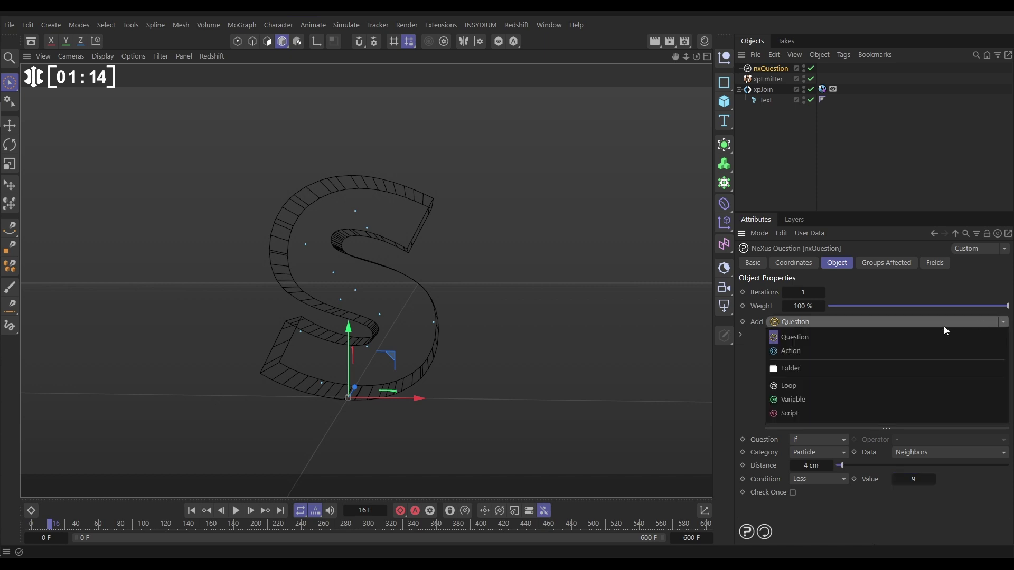
pyautogui.click(921, 348)
pyautogui.click(816, 439)
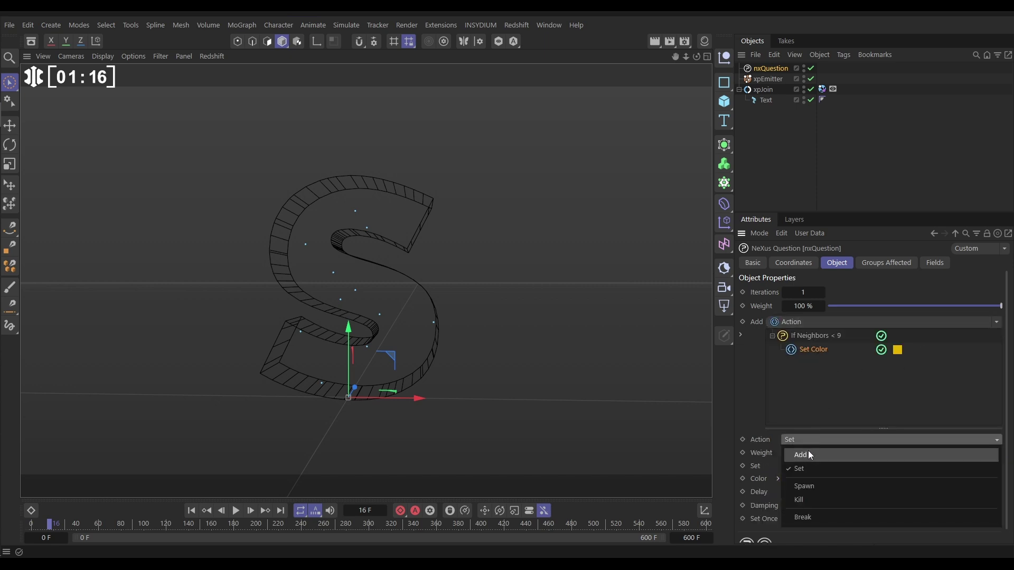
pyautogui.click(803, 484)
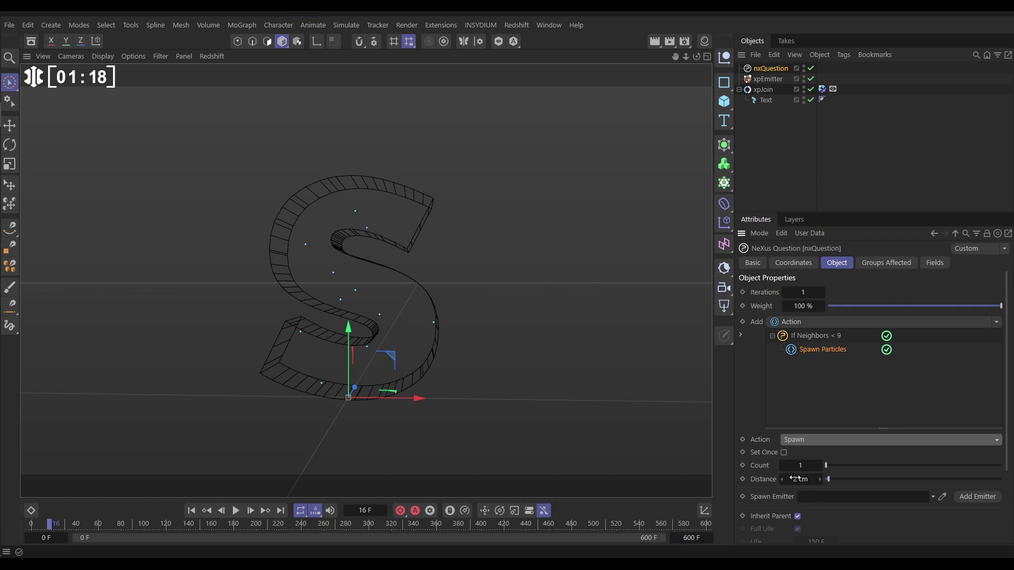
pyautogui.click(794, 478)
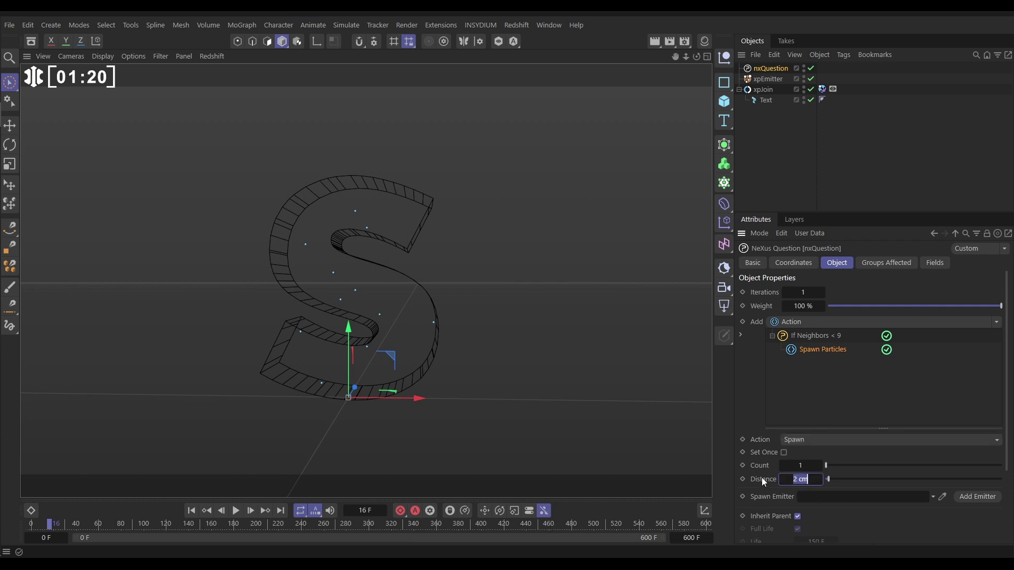
pyautogui.write('.2')
pyautogui.press('Return')
pyautogui.scroll(-2, 1003, 463)
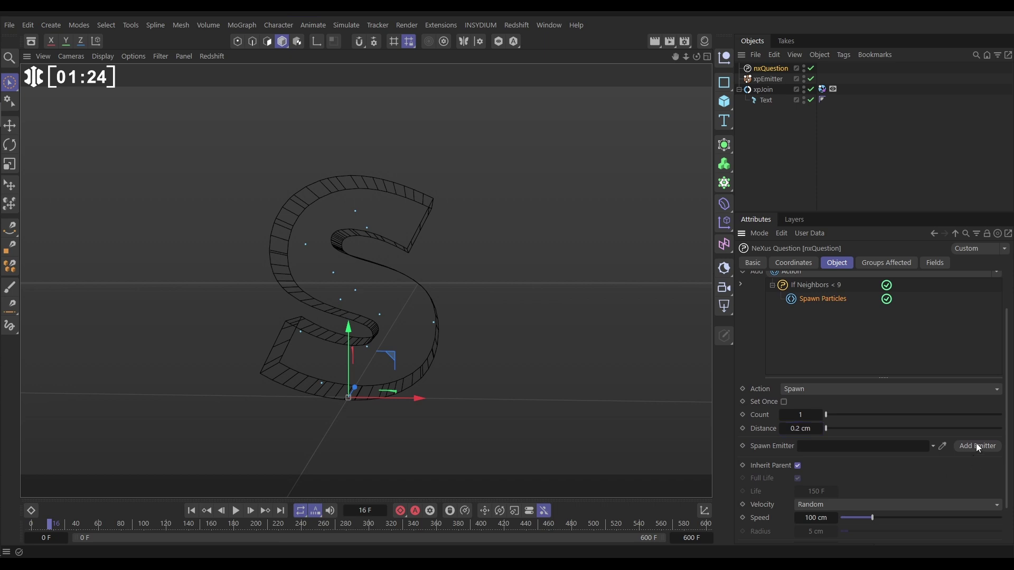
pyautogui.click(975, 445)
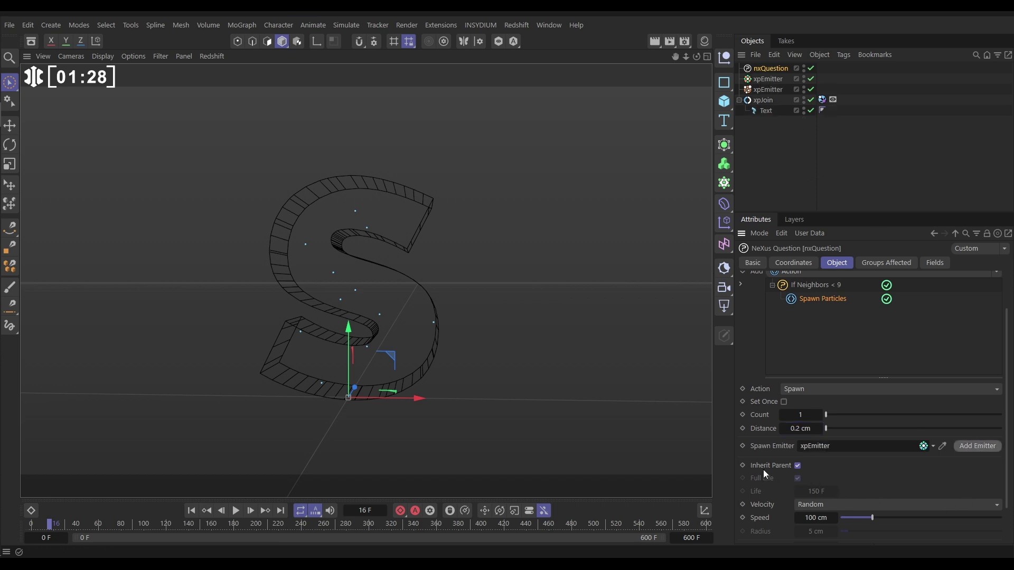
# Disable Inherit Parent, set spawn Speed 25 cm and Radius 1 cm, then replay from start
pyautogui.click(798, 465)
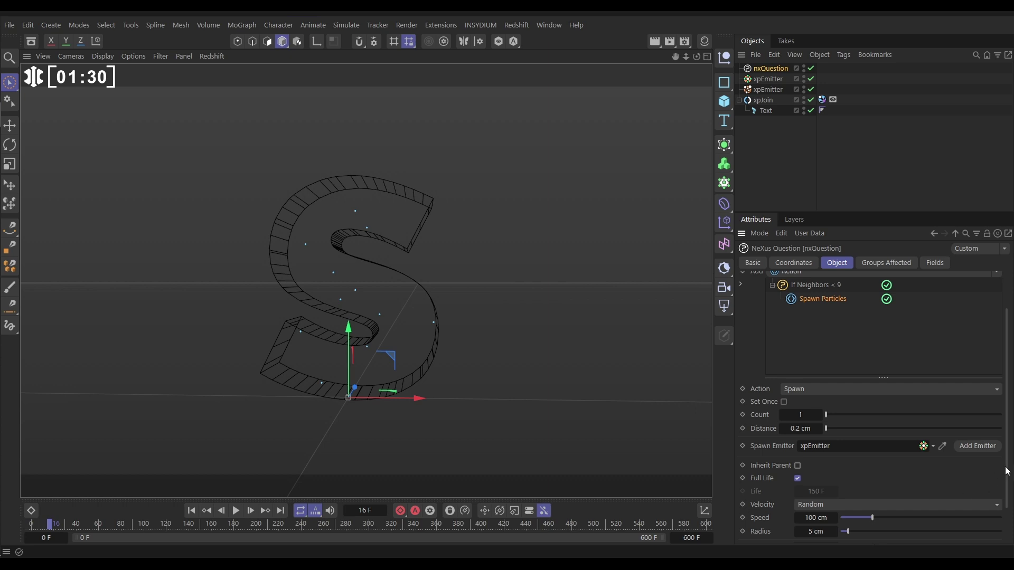
pyautogui.scroll(-1, 1006, 470)
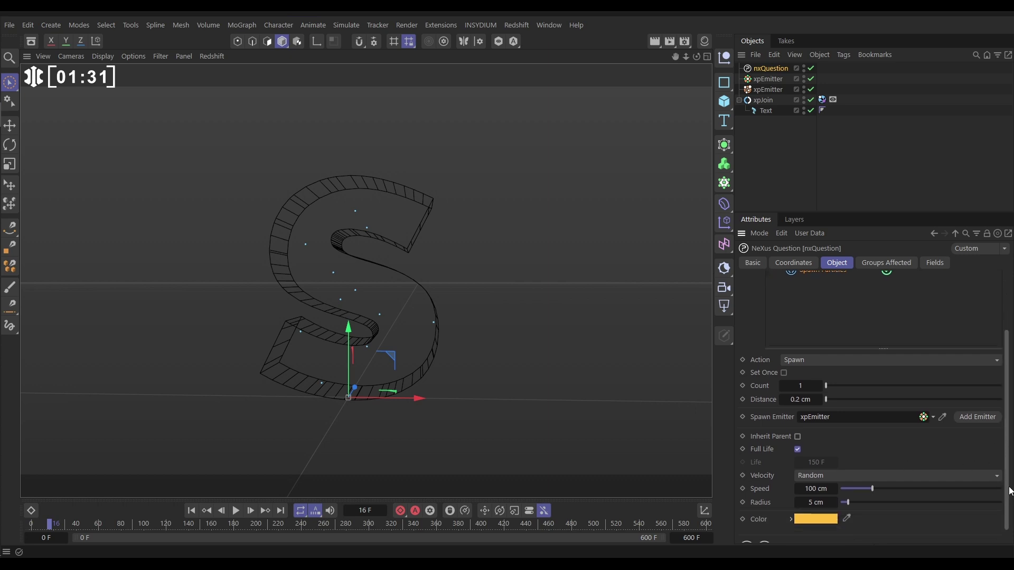
pyautogui.doubleClick(816, 488)
pyautogui.write('25')
pyautogui.press('Return')
pyautogui.doubleClick(815, 502)
pyautogui.write('1')
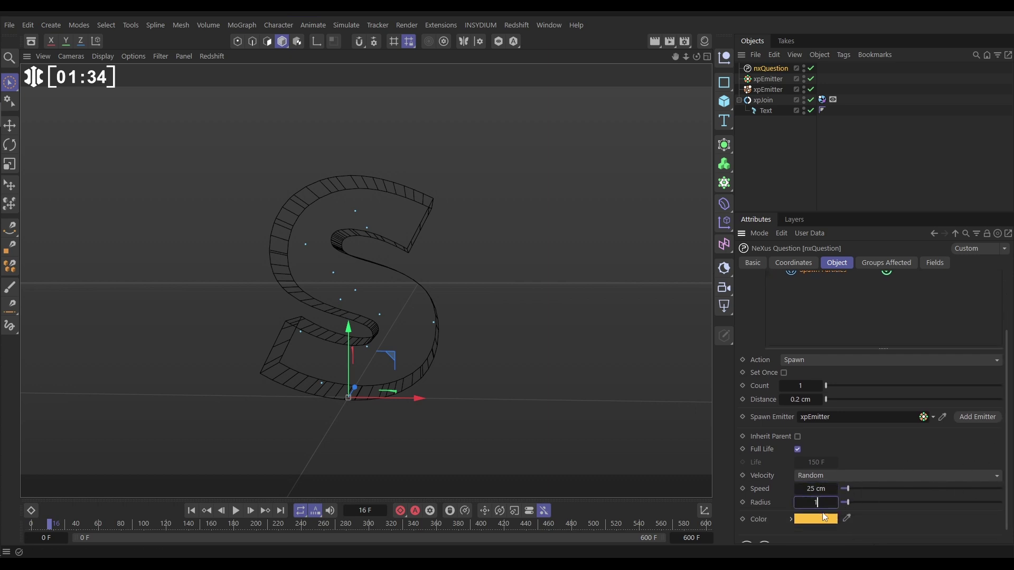
pyautogui.press('Return')
pyautogui.click(191, 510)
pyautogui.click(236, 511)
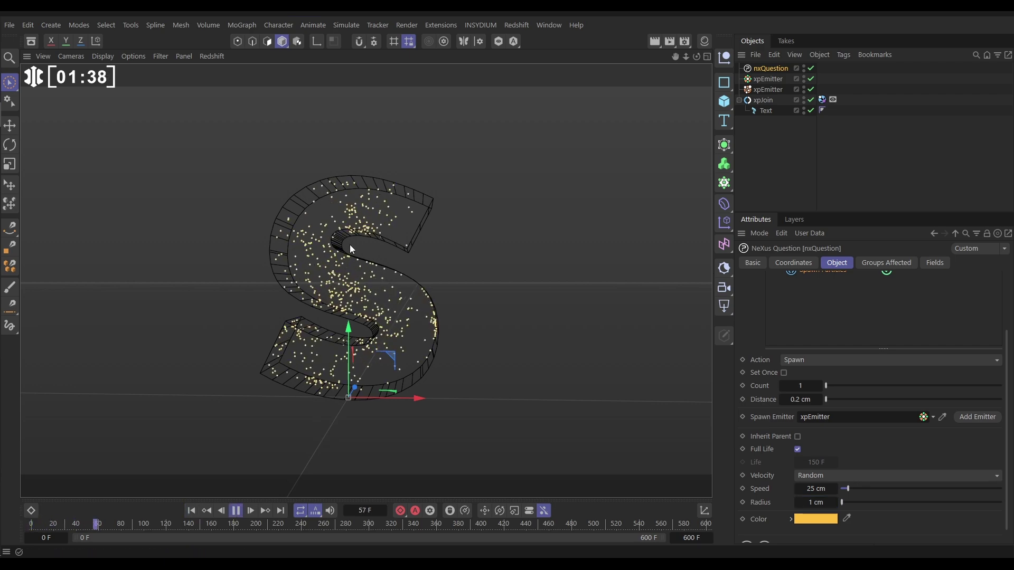
pyautogui.click(236, 511)
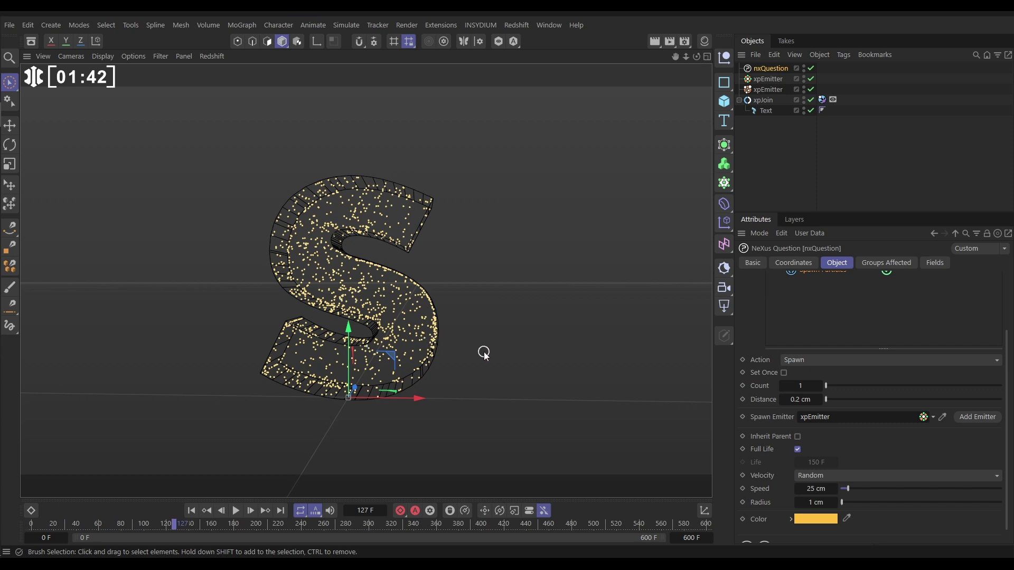
# Create an nxSpeed modifier with -50 cm speed and 5 cm variation, then replay the simulation
pyautogui.click(480, 24)
pyautogui.moveTo(565, 68)
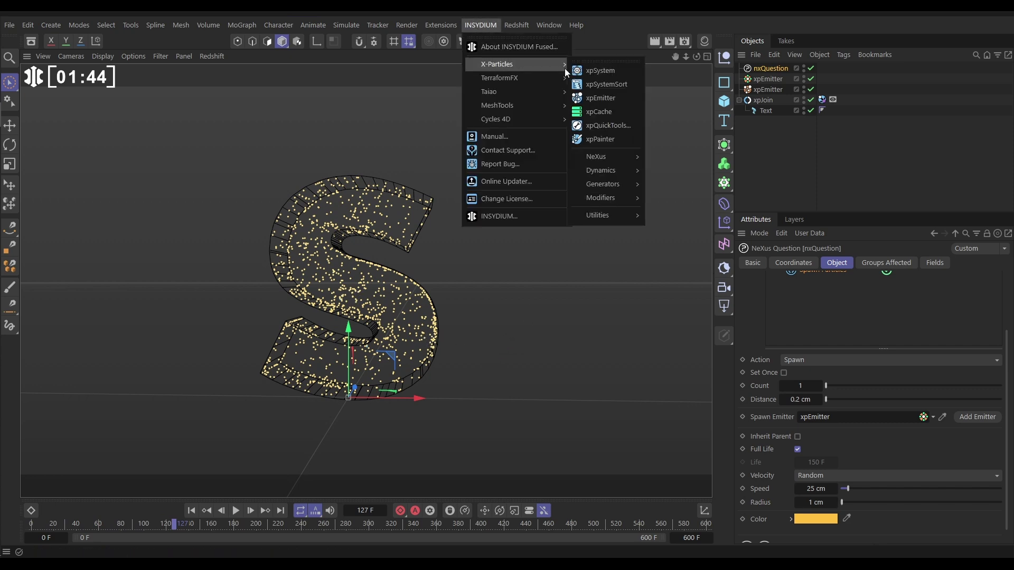
pyautogui.moveTo(597, 157)
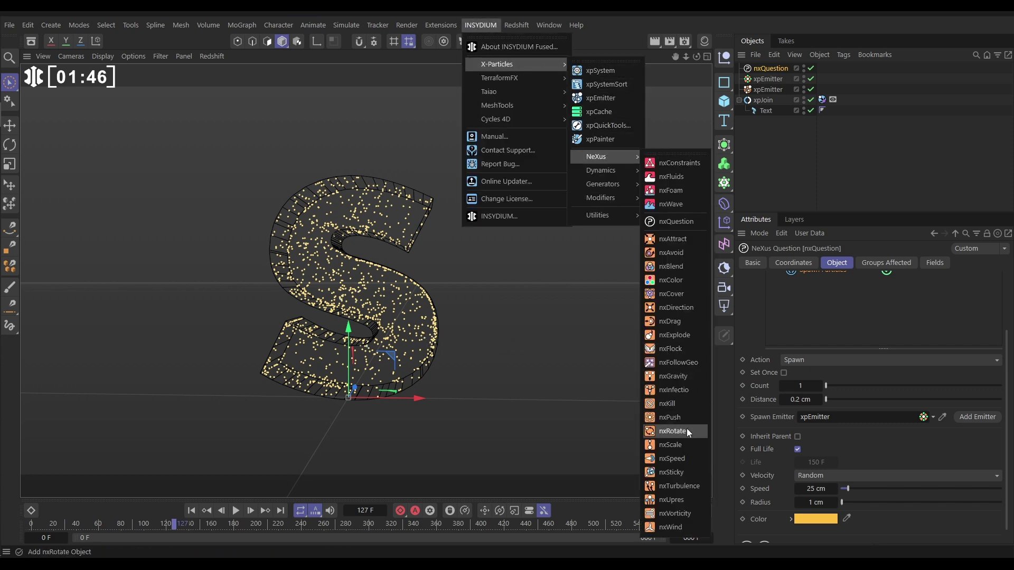
pyautogui.click(672, 458)
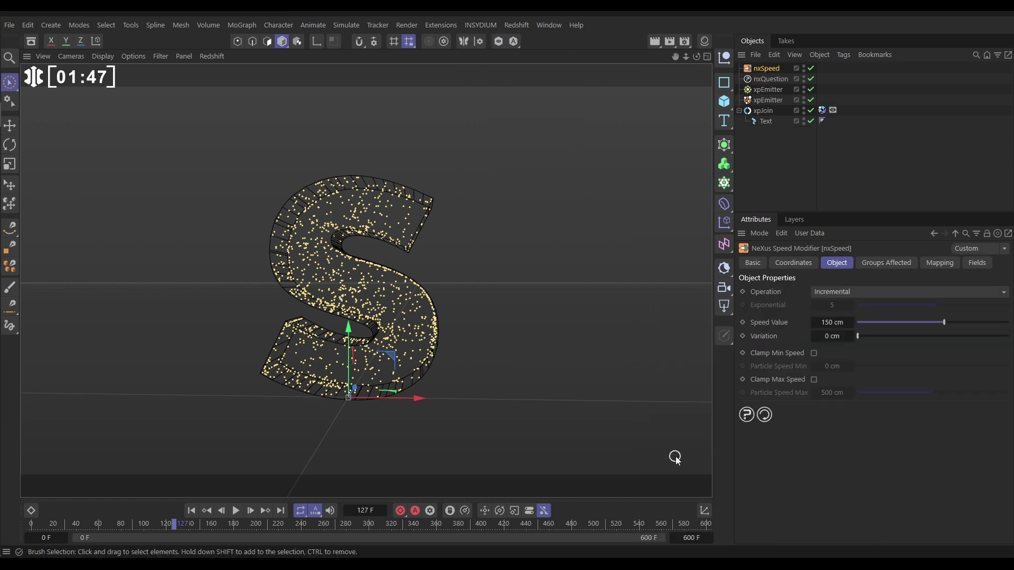
pyautogui.doubleClick(842, 317)
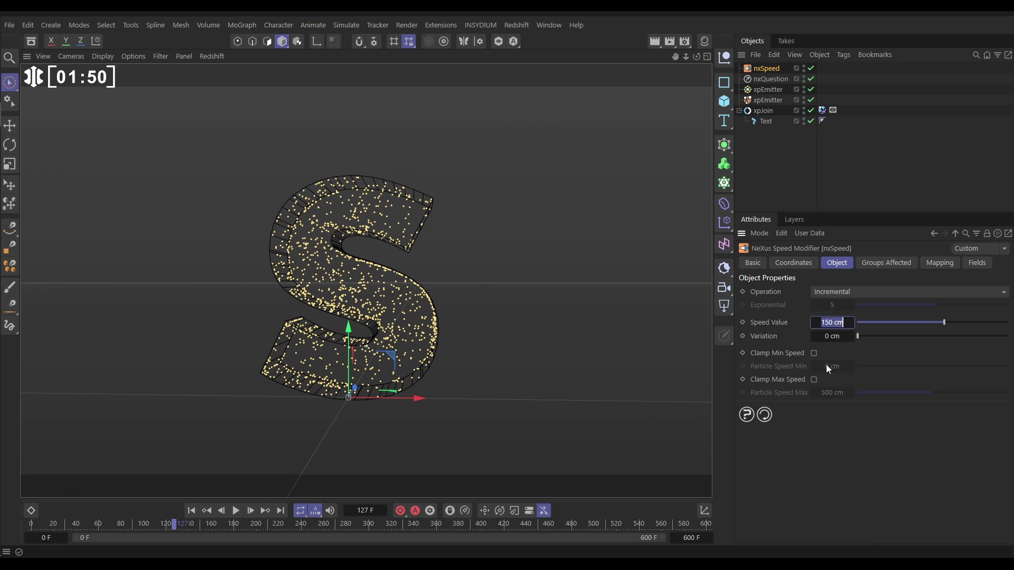
pyautogui.write('-50')
pyautogui.press('Return')
pyautogui.doubleClick(831, 337)
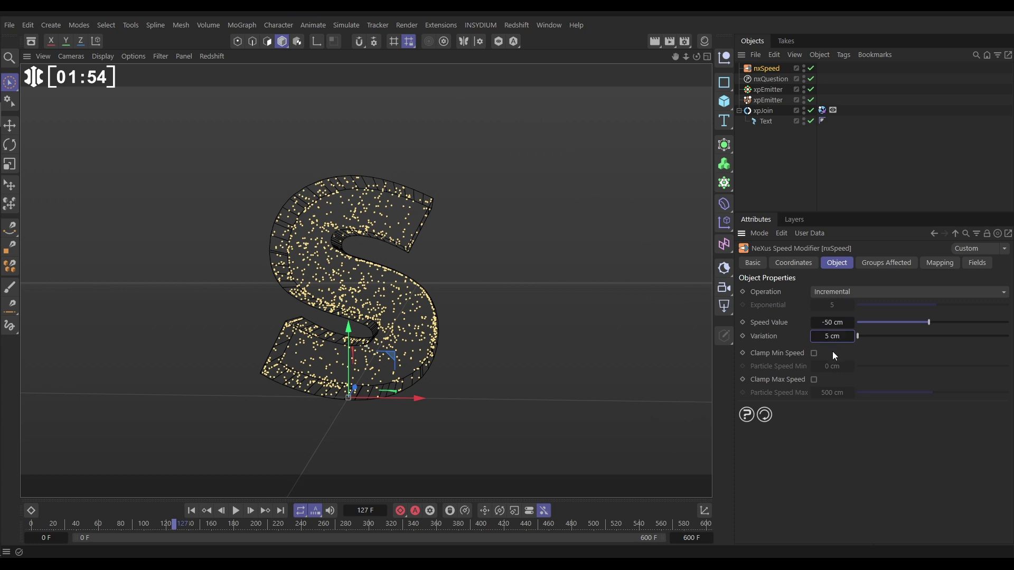
pyautogui.click(191, 510)
pyautogui.click(236, 510)
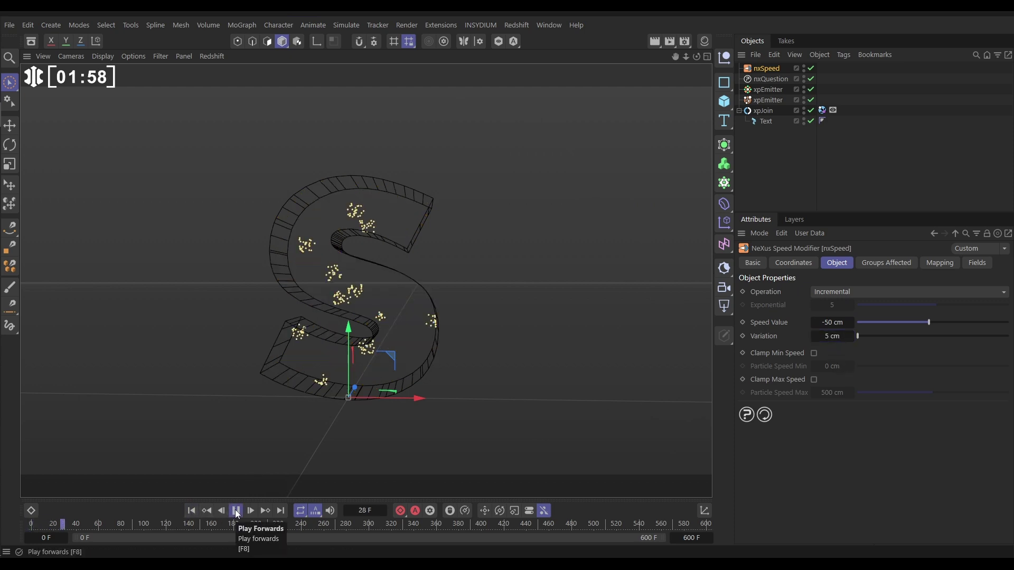
# Pause playback and add a second question to nxQuestion, placed below Spawn Particles
pyautogui.click(236, 511)
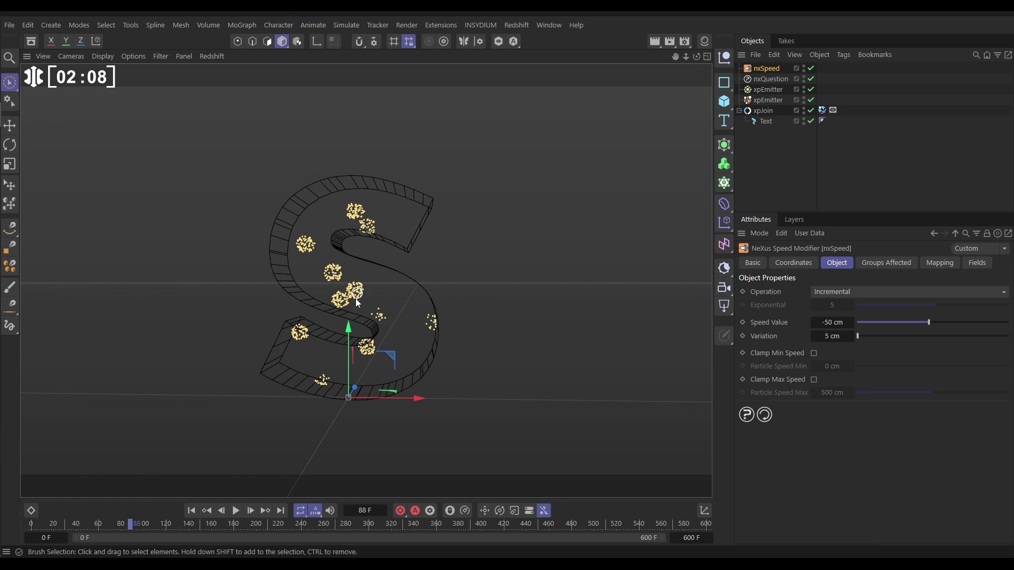
pyautogui.click(769, 78)
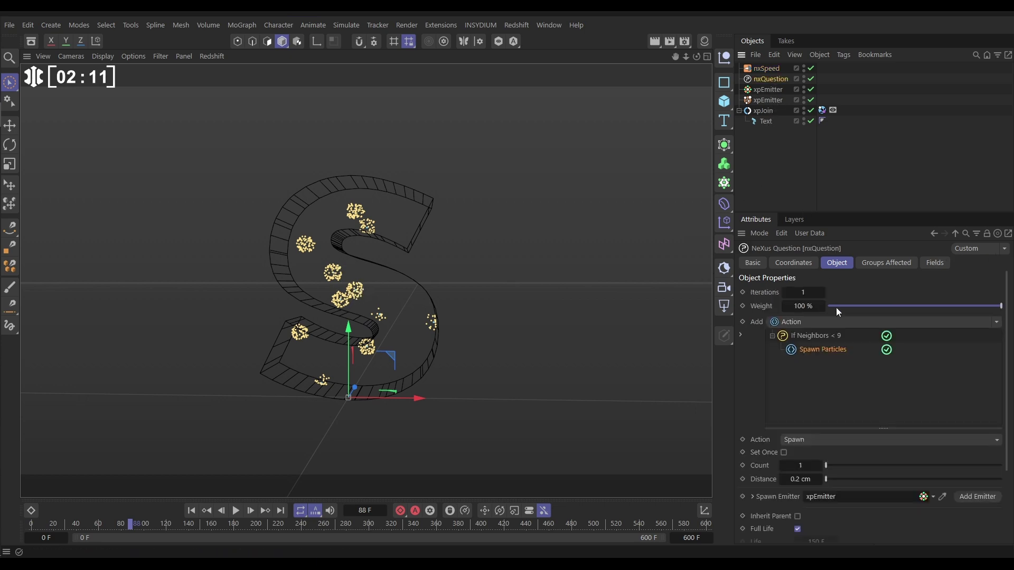
pyautogui.click(819, 356)
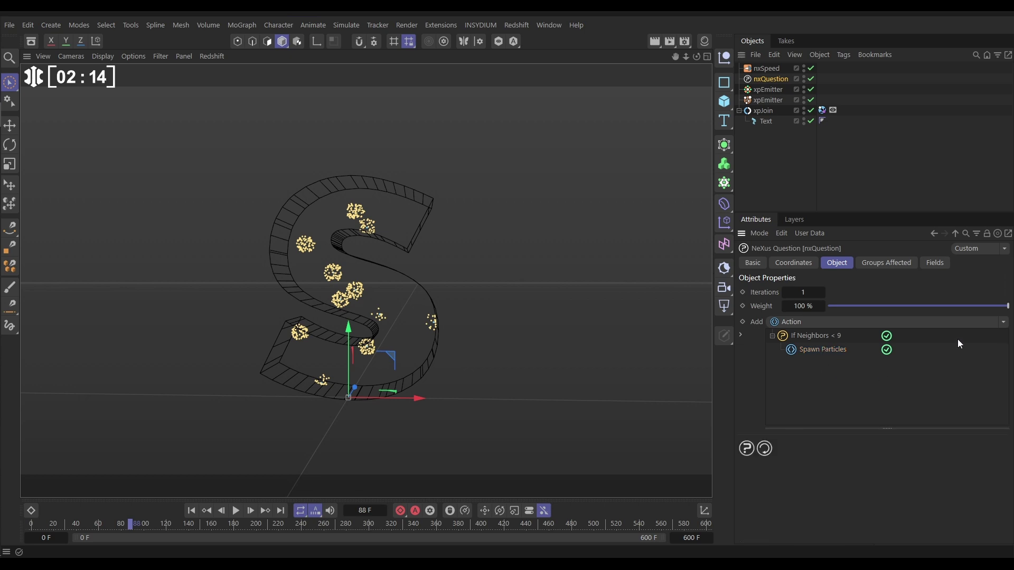
pyautogui.click(1004, 322)
pyautogui.click(974, 333)
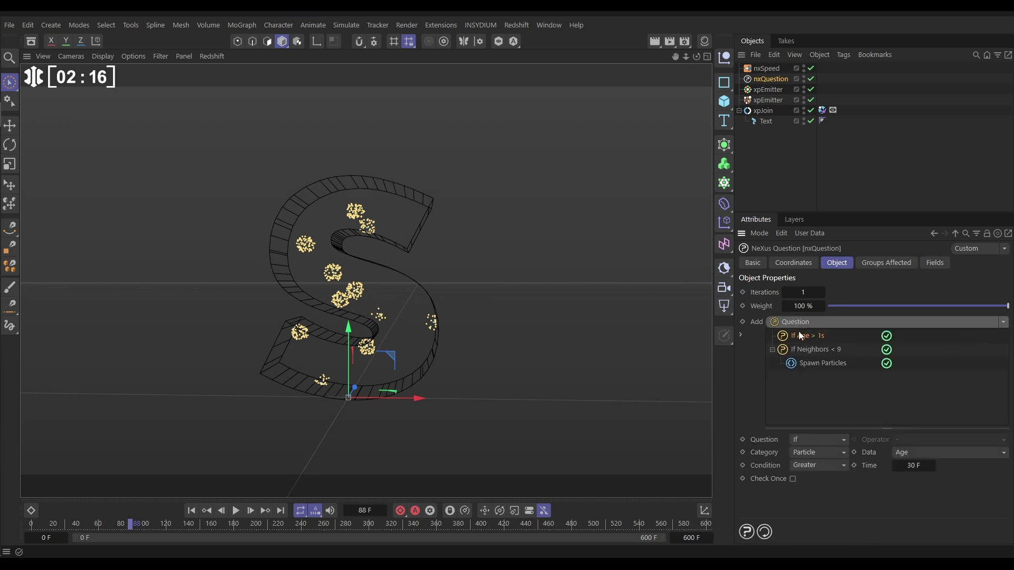
pyautogui.moveTo(801, 336); pyautogui.dragTo(804, 391)
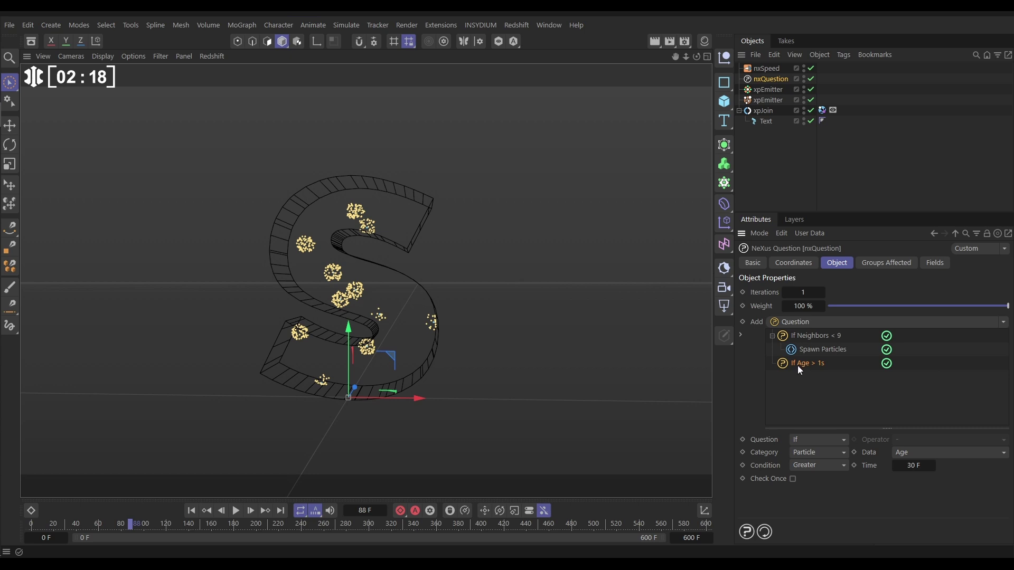
# Make the new question test Neighbors within 20 cm, condition Less than 270
pyautogui.click(903, 452)
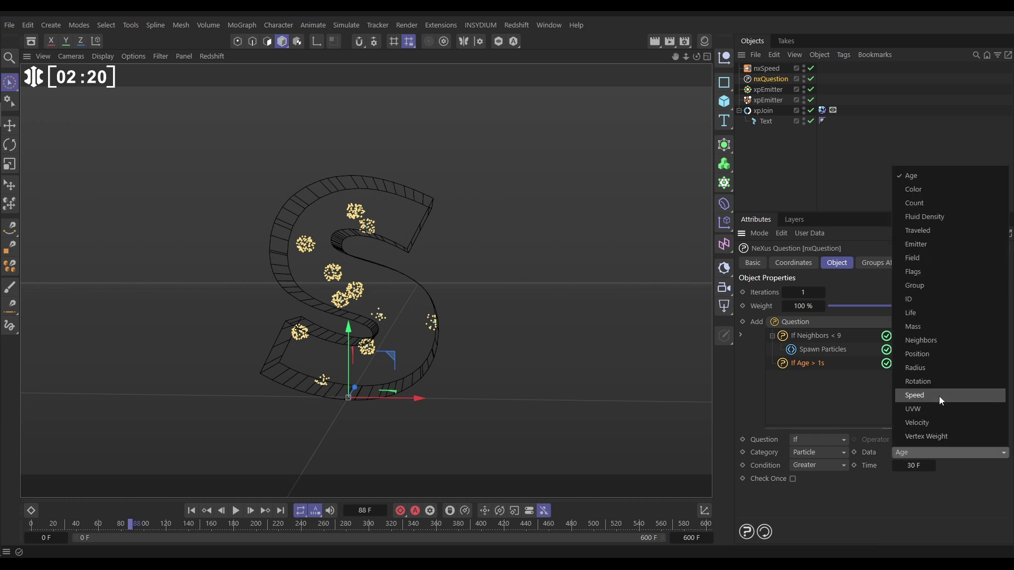
pyautogui.click(921, 342)
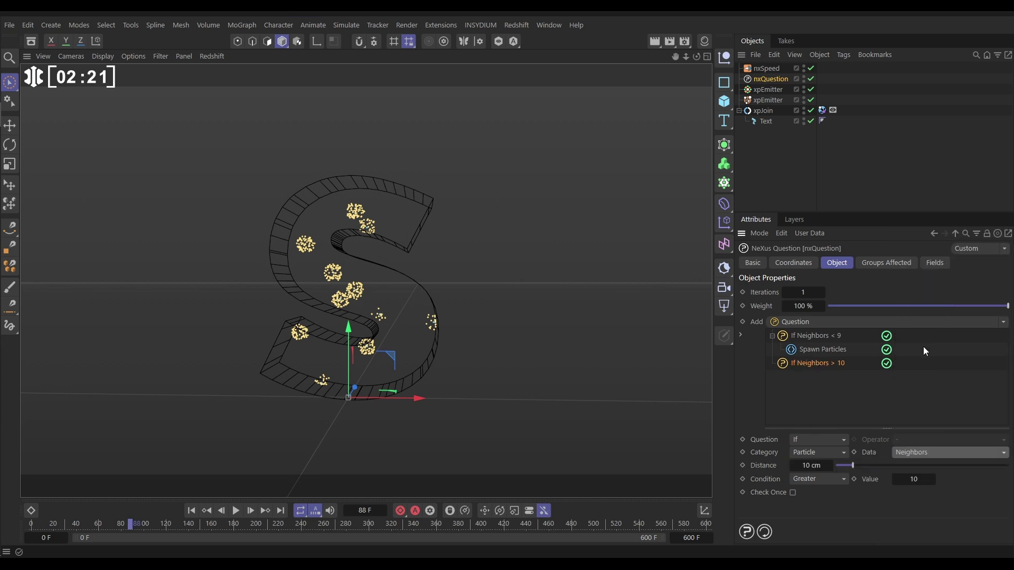
pyautogui.click(806, 465)
pyautogui.write('20')
pyautogui.press('Return')
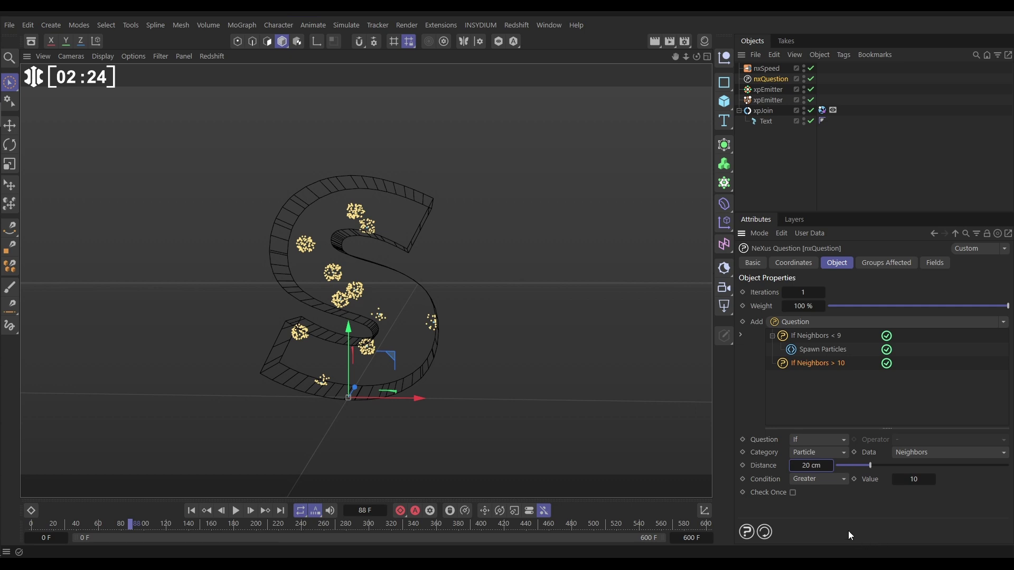
pyautogui.click(818, 480)
pyautogui.click(822, 365)
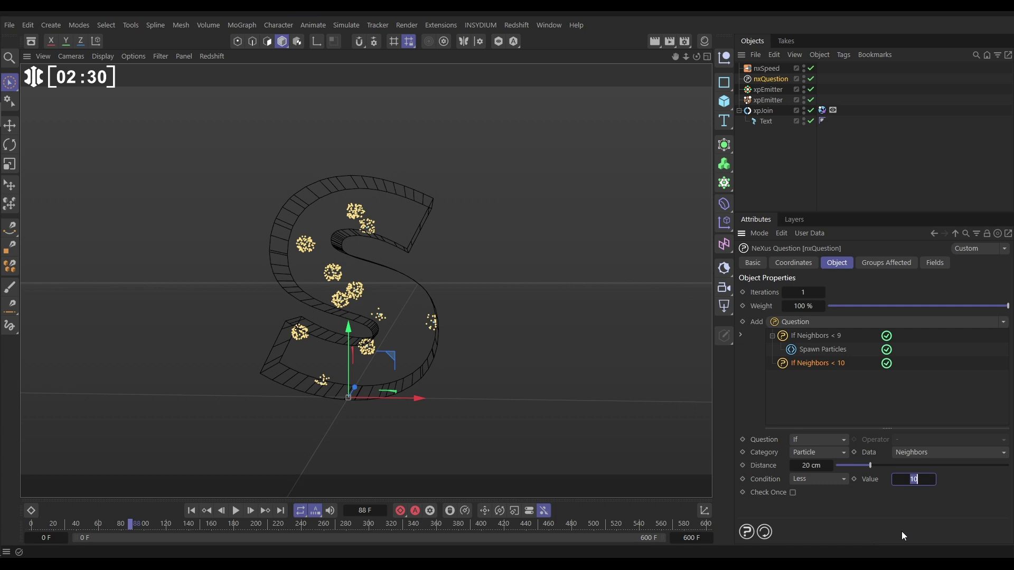
pyautogui.write('270')
pyautogui.press('Return')
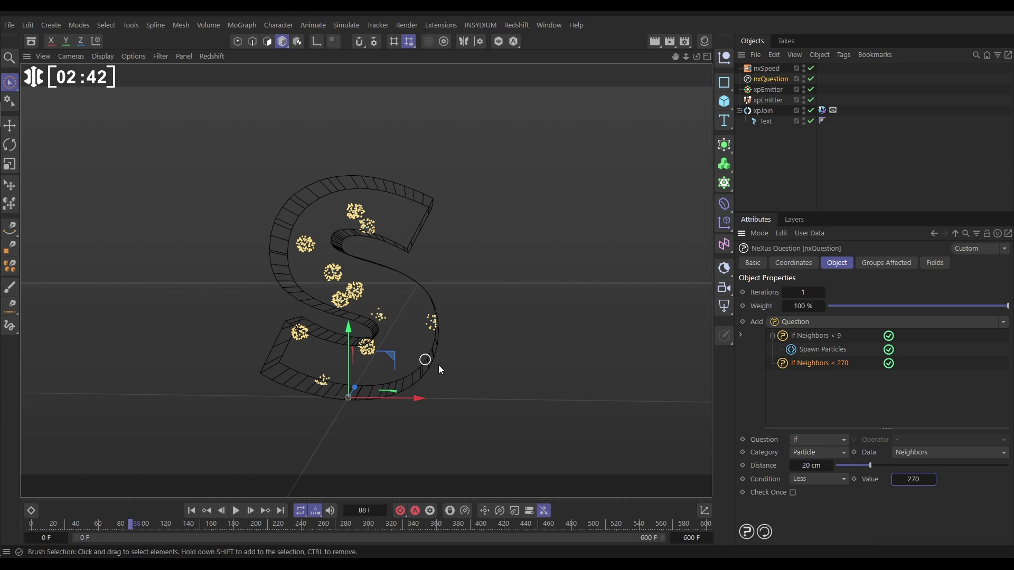
# Add a Spawn action under 'If Neighbors < 270' with 0.2 cm distance and a new emitter
pyautogui.click(1004, 323)
pyautogui.click(927, 350)
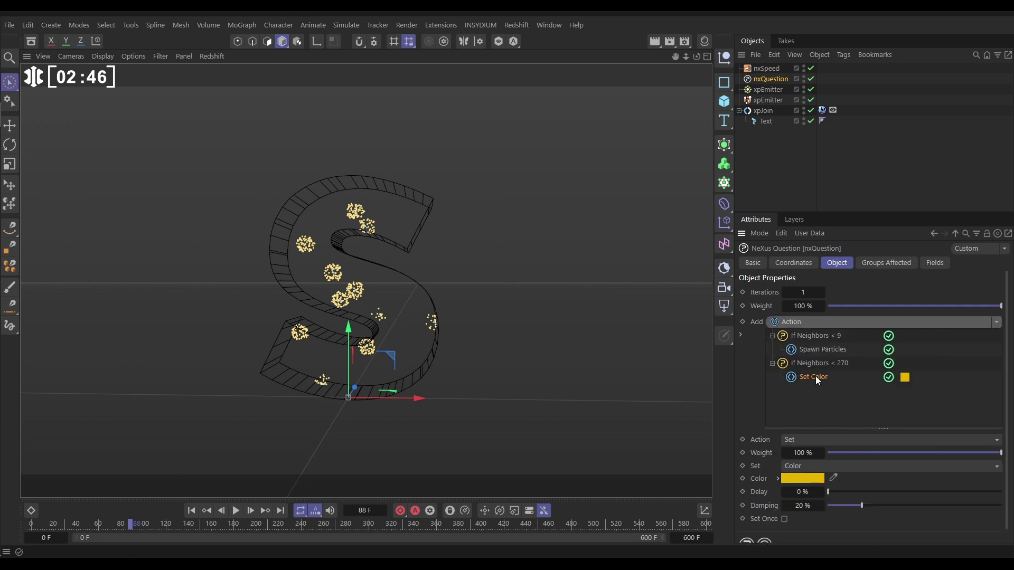
pyautogui.click(813, 439)
pyautogui.click(813, 483)
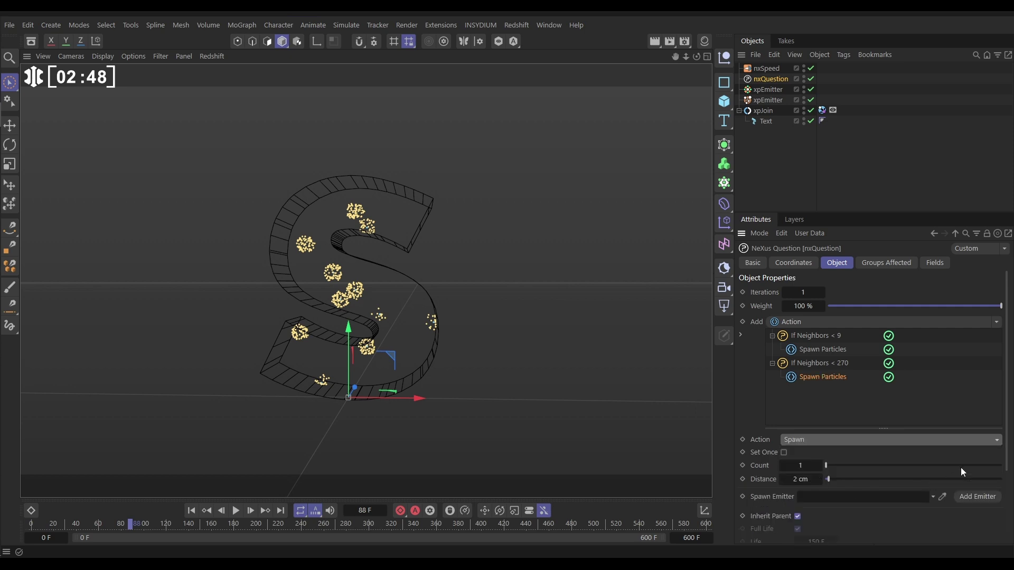
pyautogui.click(818, 480)
pyautogui.write('0.2')
pyautogui.press('Return')
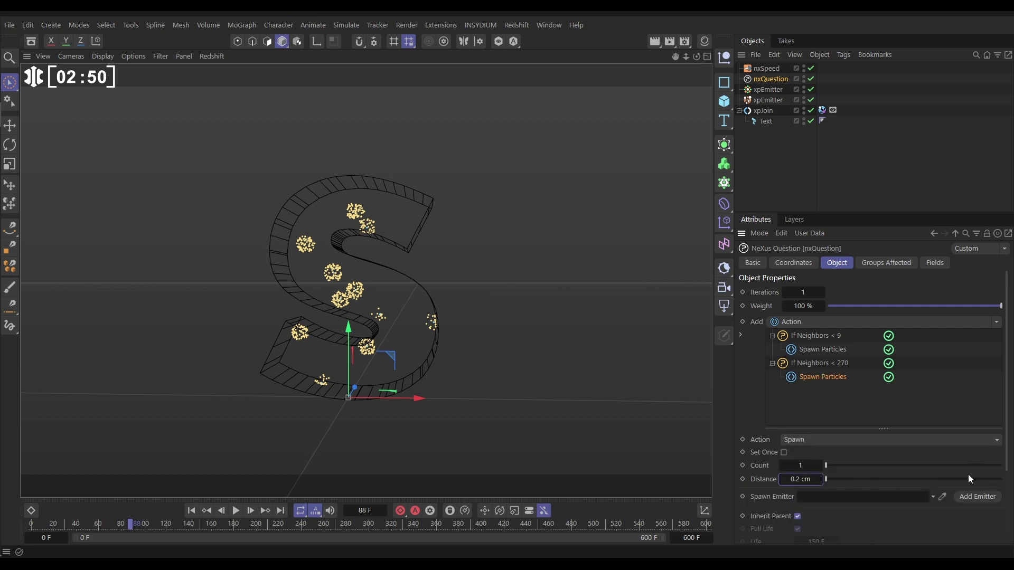
pyautogui.moveTo(1006, 435); pyautogui.dragTo(999, 478)
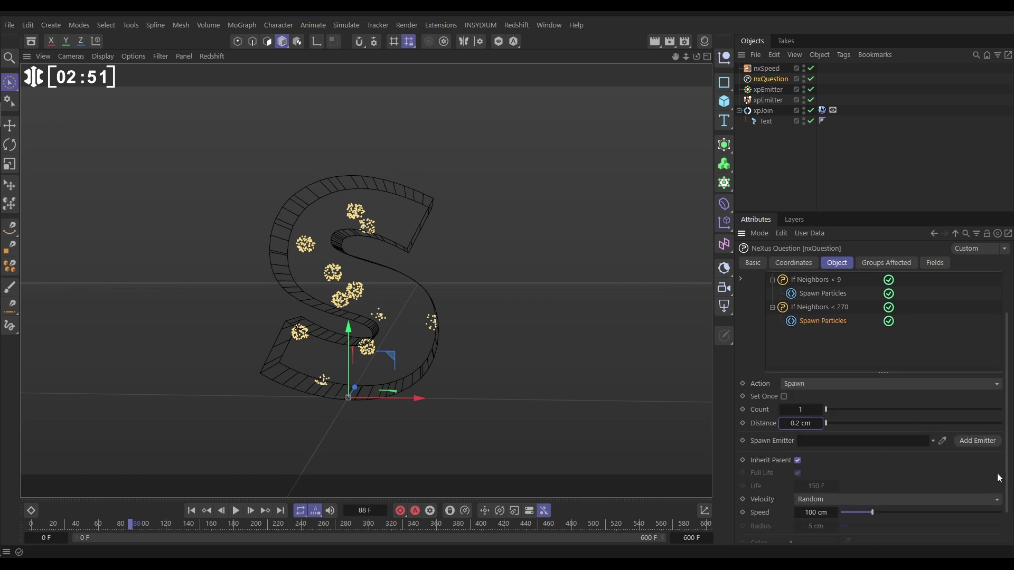
pyautogui.click(966, 441)
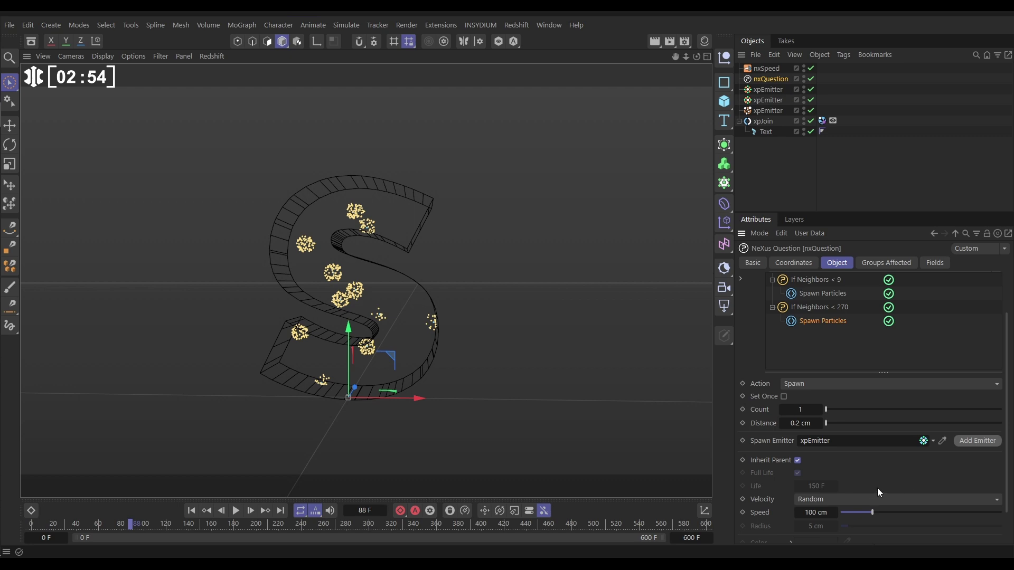
# Disable Inherit Parent, set Speed 25 cm, Radius 1 cm and magenta colour, then replay
pyautogui.scroll(-2, 866, 478)
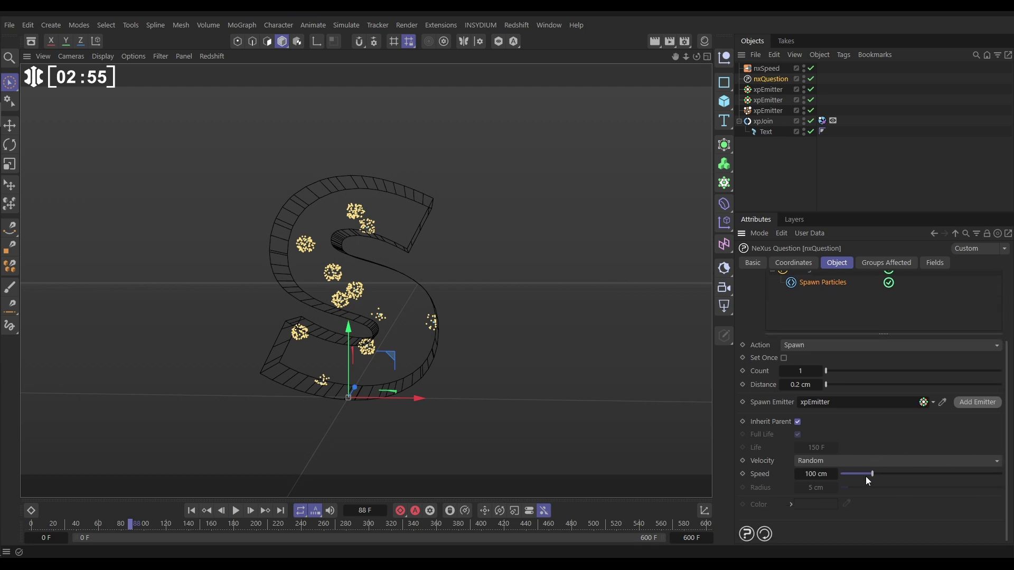
pyautogui.click(797, 422)
pyautogui.click(815, 474)
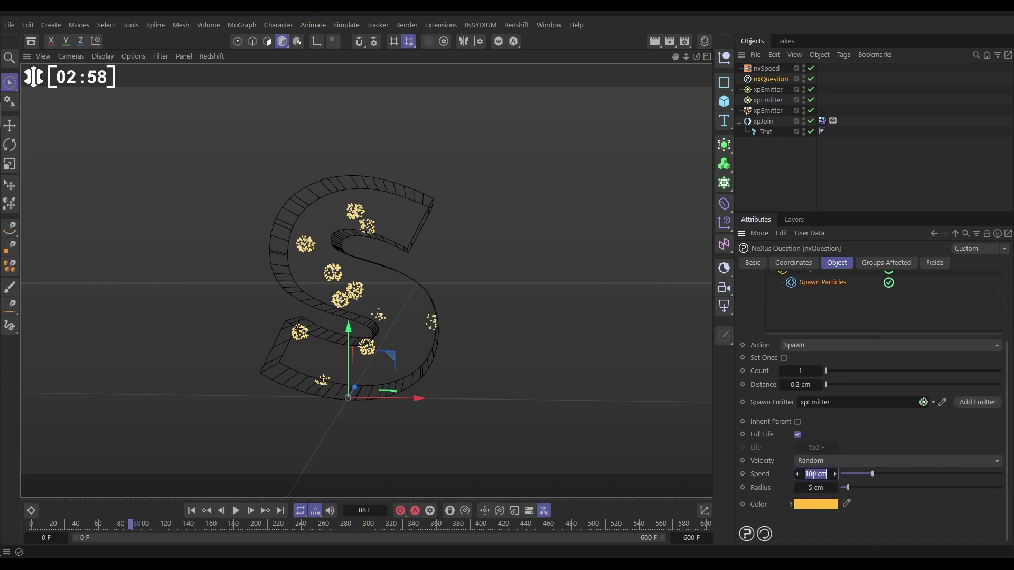
pyautogui.write('25')
pyautogui.press('Return')
pyautogui.click(815, 488)
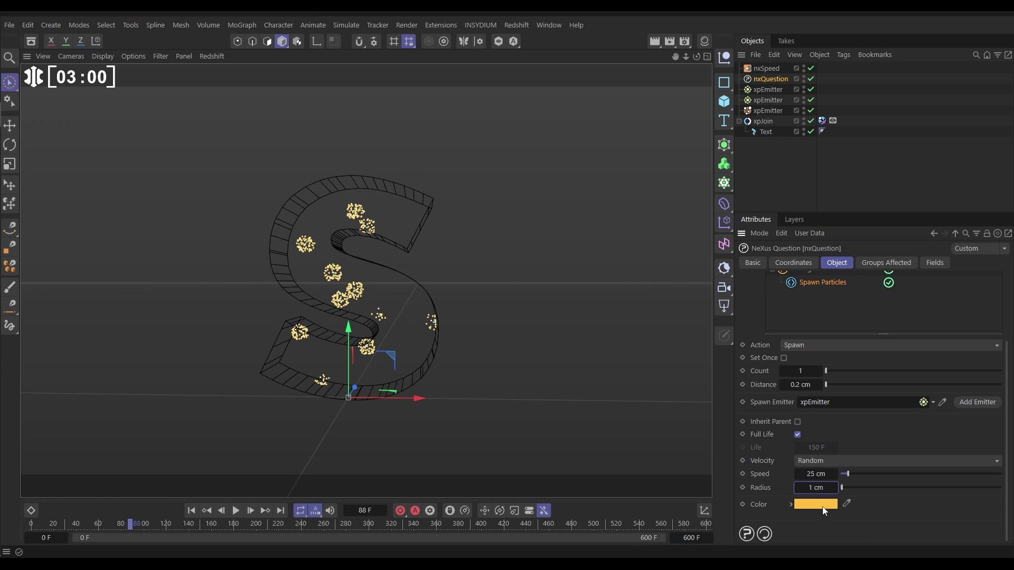
pyautogui.click(816, 503)
pyautogui.moveTo(895, 515); pyautogui.dragTo(906, 516)
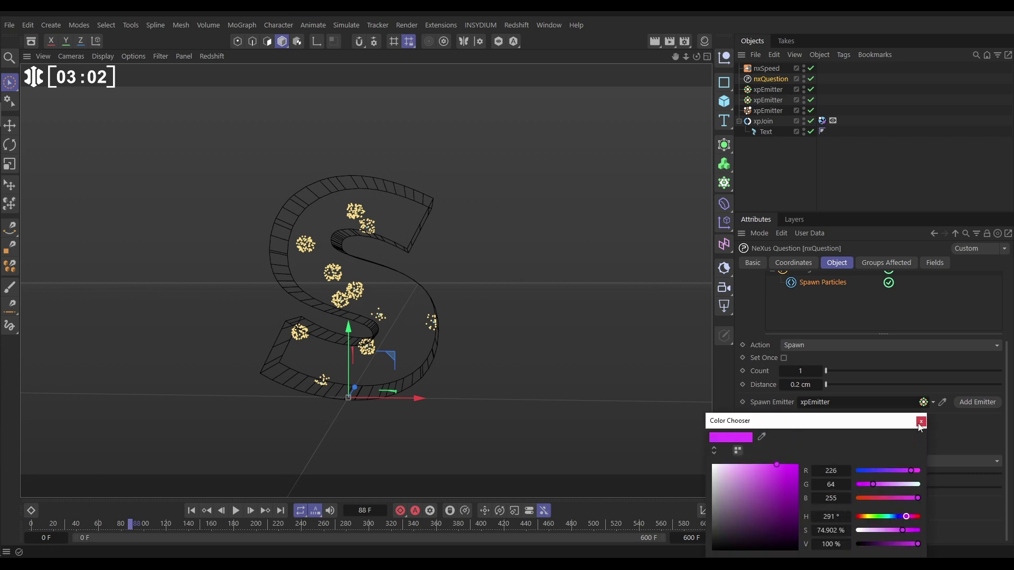
pyautogui.click(191, 511)
pyautogui.click(236, 510)
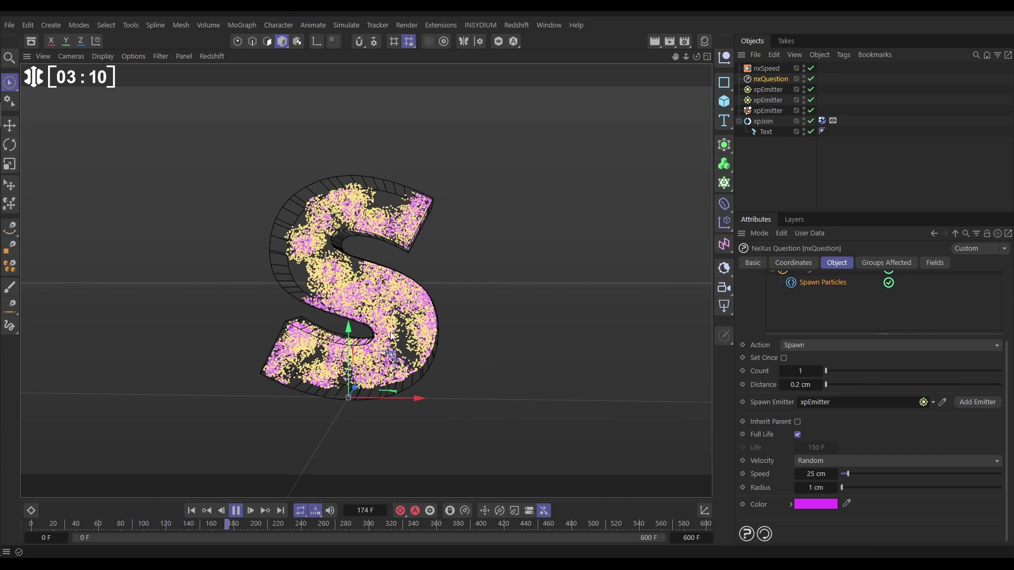
# Orbit around the particle-filled S and stop playback at frame 337
pyautogui.keyDown('alt'); pyautogui.moveTo(367, 304); pyautogui.dragTo(388, 287); pyautogui.keyUp('alt')
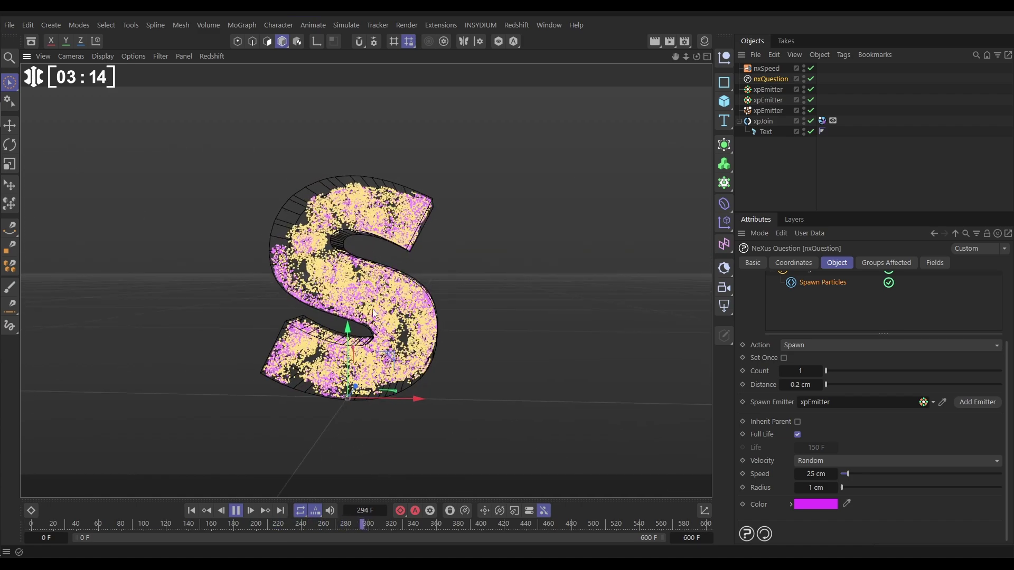
pyautogui.click(235, 510)
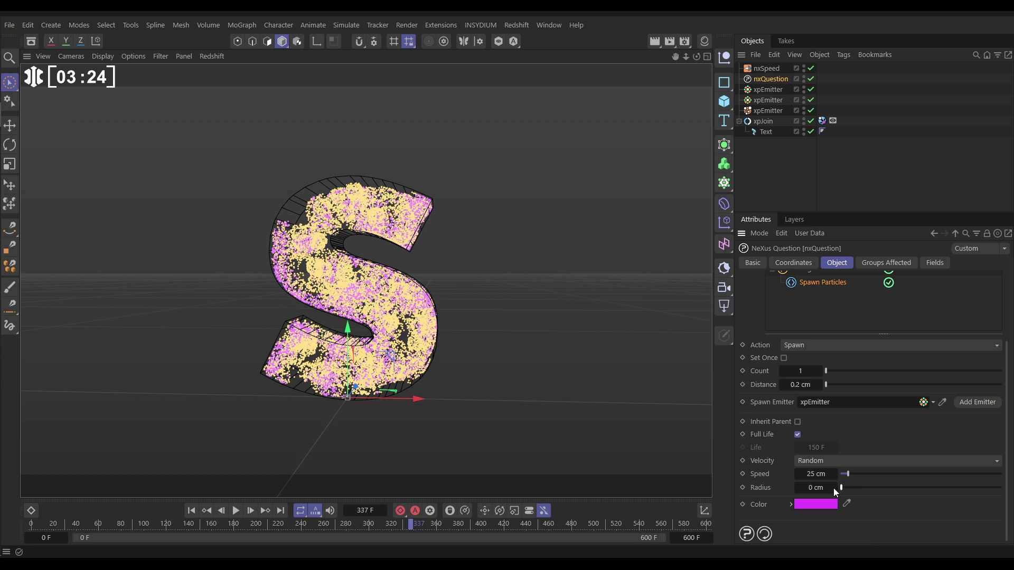
# Reduce the Radius of both Spawn Particles actions to 0 cm
pyautogui.moveTo(833, 488); pyautogui.dragTo(827, 488)
pyautogui.scroll(3, 907, 339)
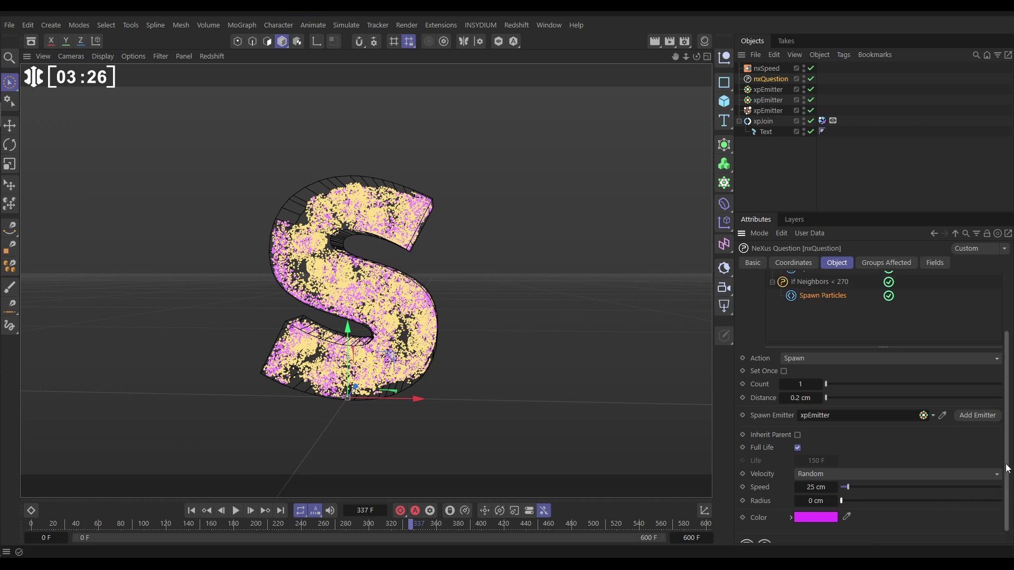
pyautogui.click(815, 297)
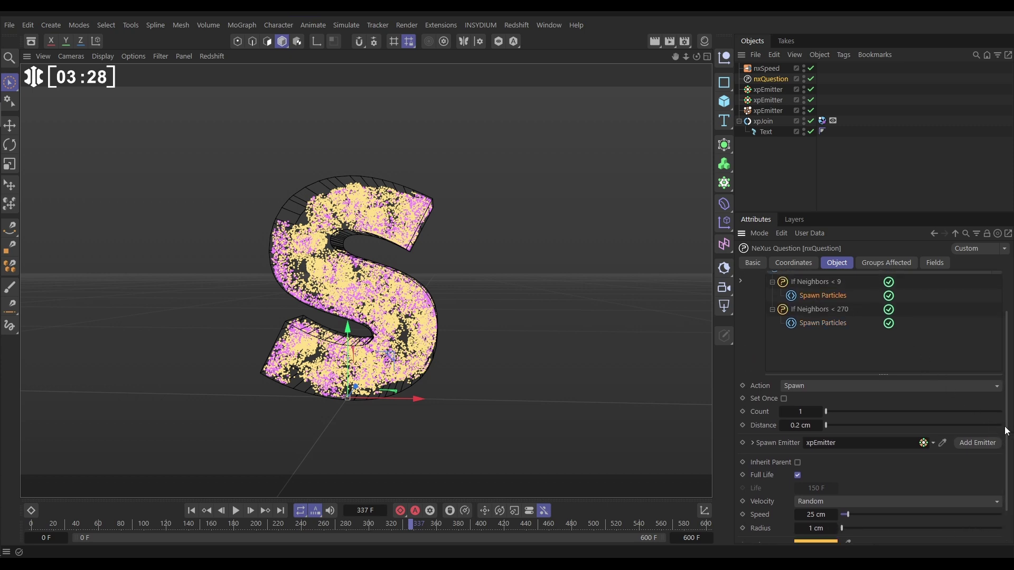
pyautogui.scroll(-3, 1006, 430)
pyautogui.moveTo(843, 486); pyautogui.dragTo(837, 485)
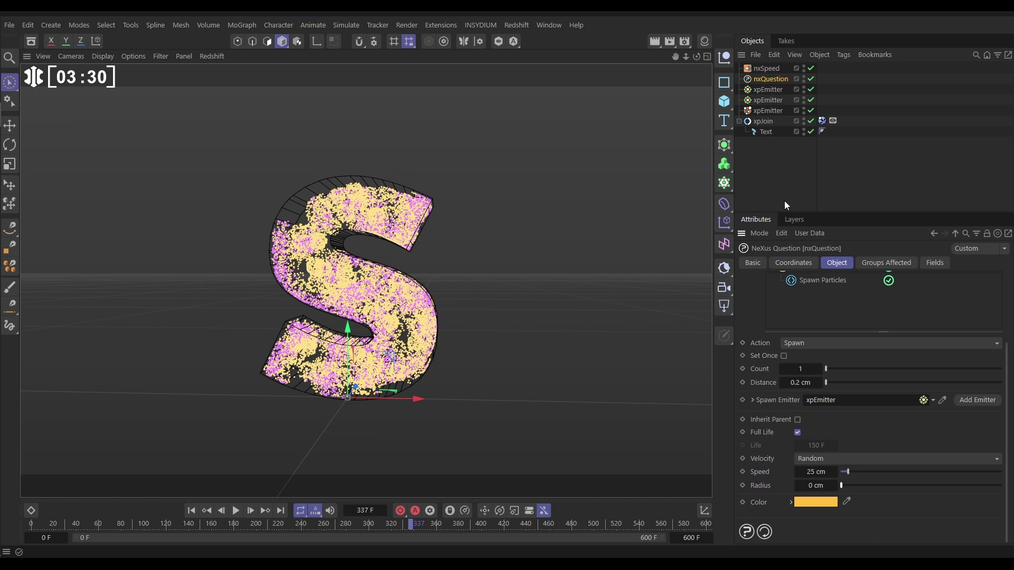
# Set both xpEmitters' Editor Display to Circle (Filled) and replay the simulation
pyautogui.click(764, 90)
pyautogui.keyDown('ctrl'); pyautogui.click(763, 100); pyautogui.keyUp('ctrl')
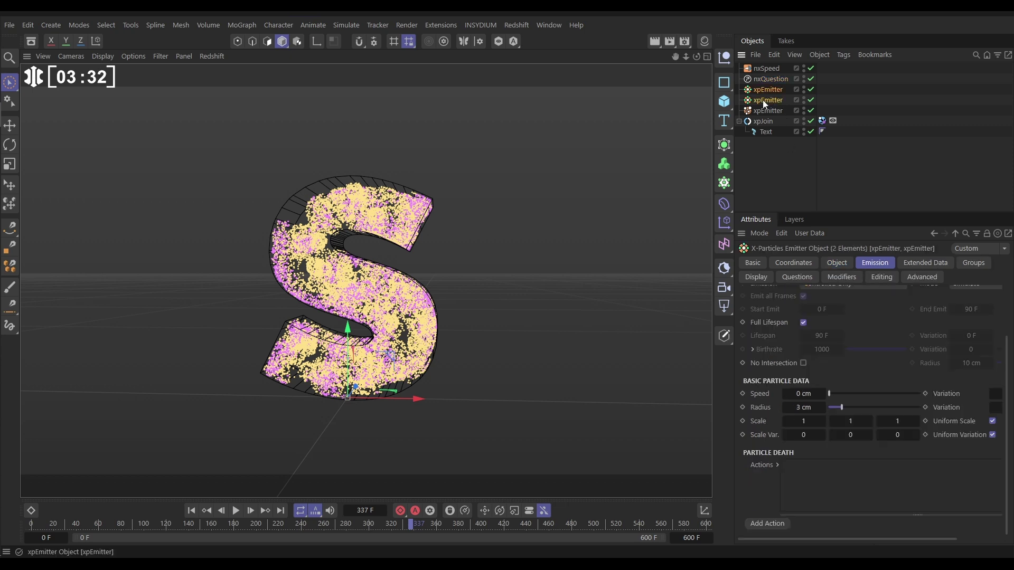
pyautogui.click(756, 277)
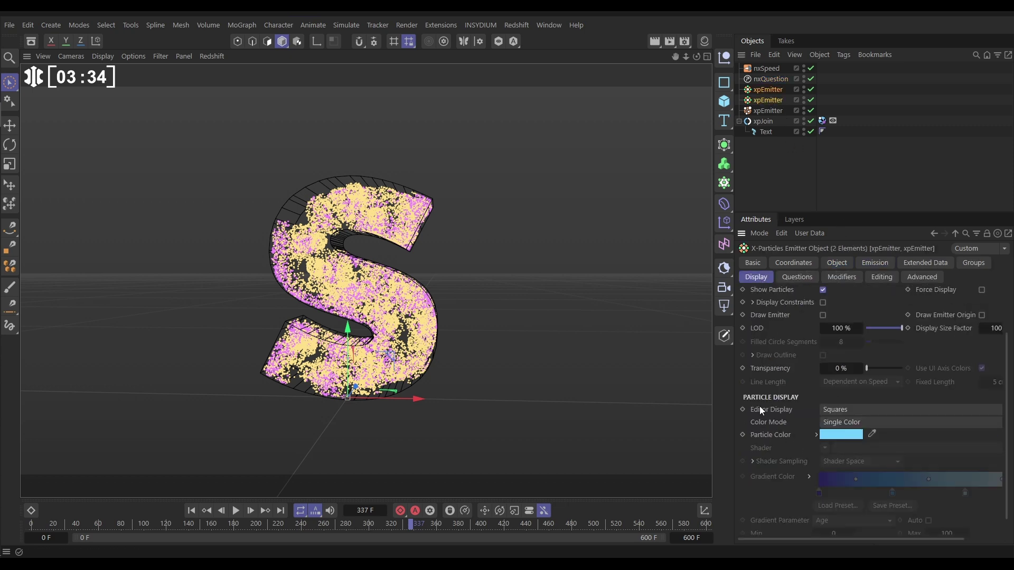
pyautogui.click(837, 410)
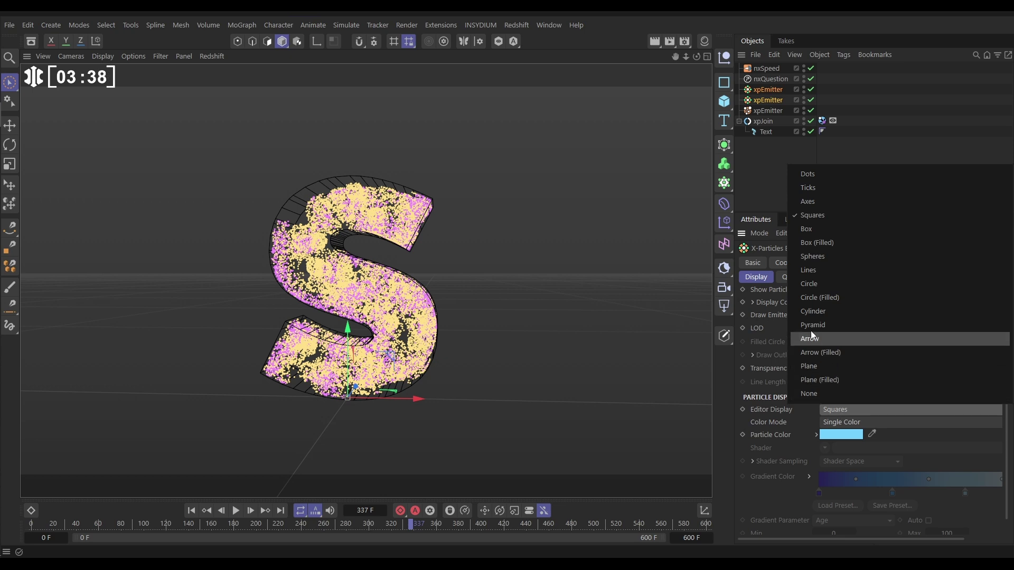
pyautogui.click(821, 298)
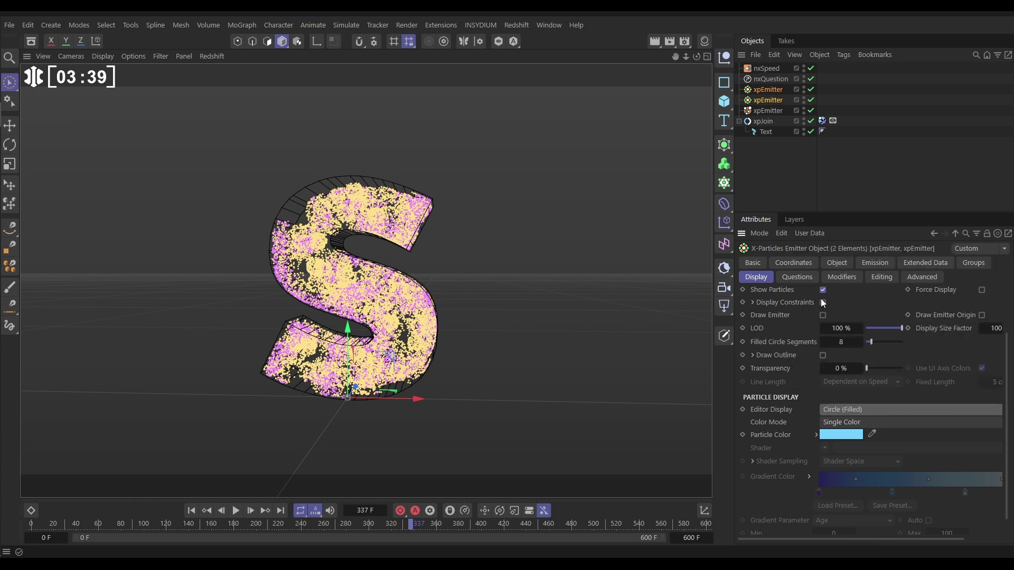
pyautogui.click(191, 511)
pyautogui.click(236, 510)
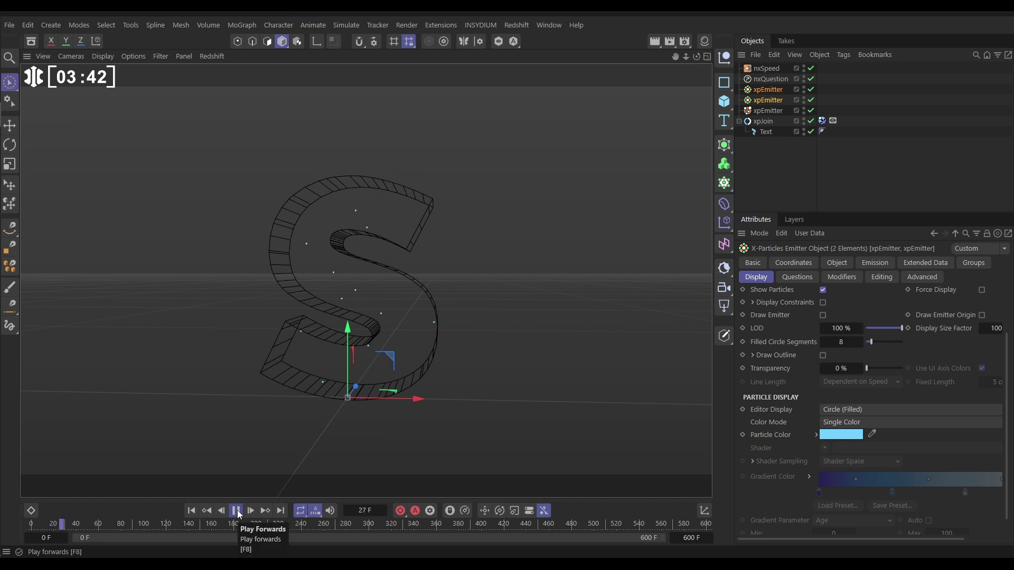
pyautogui.click(236, 511)
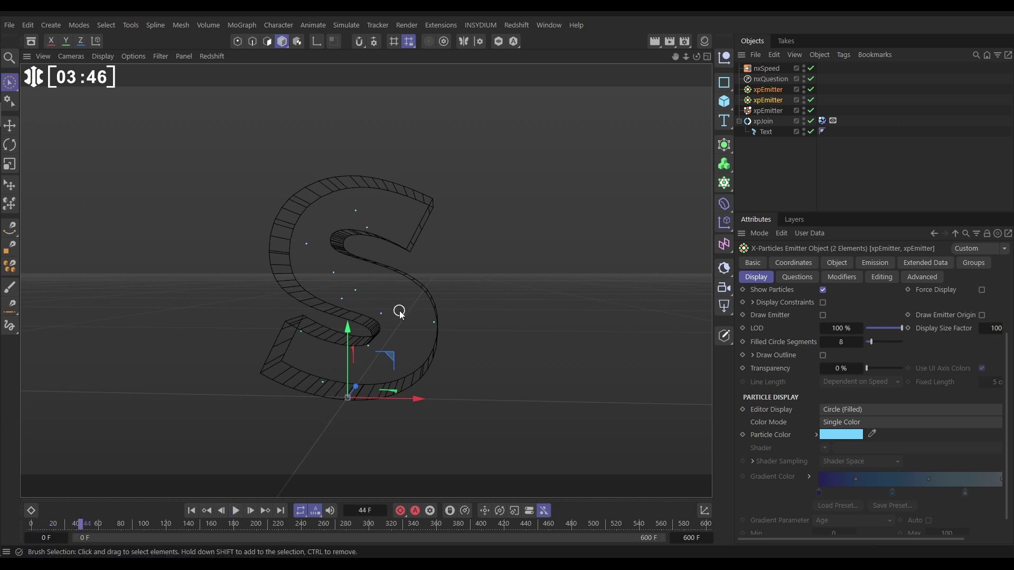
# Add an nxScale modifier from the INSYDIUM X-Particles NeXus menu
pyautogui.click(475, 25)
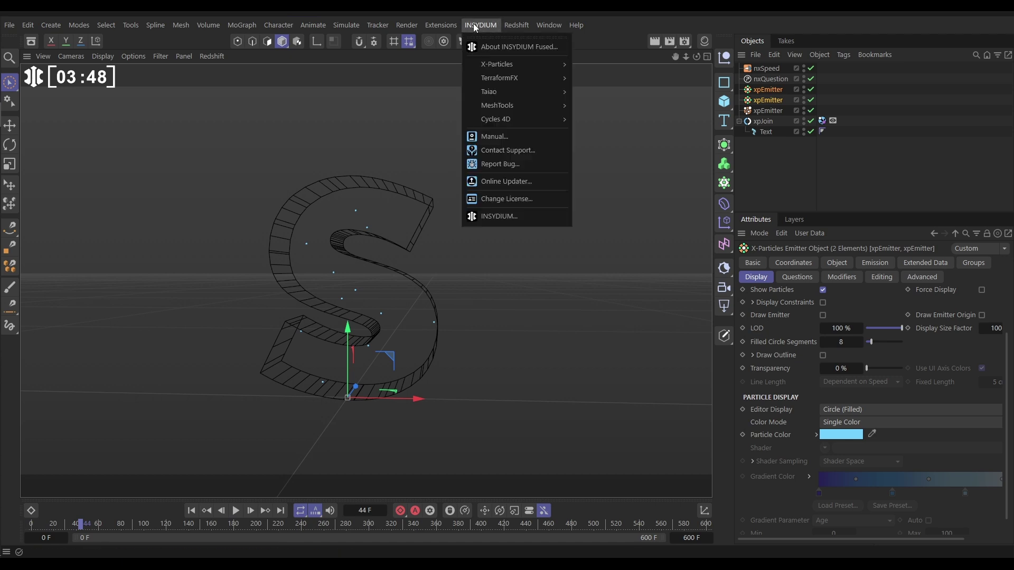
pyautogui.moveTo(517, 64)
pyautogui.moveTo(604, 157)
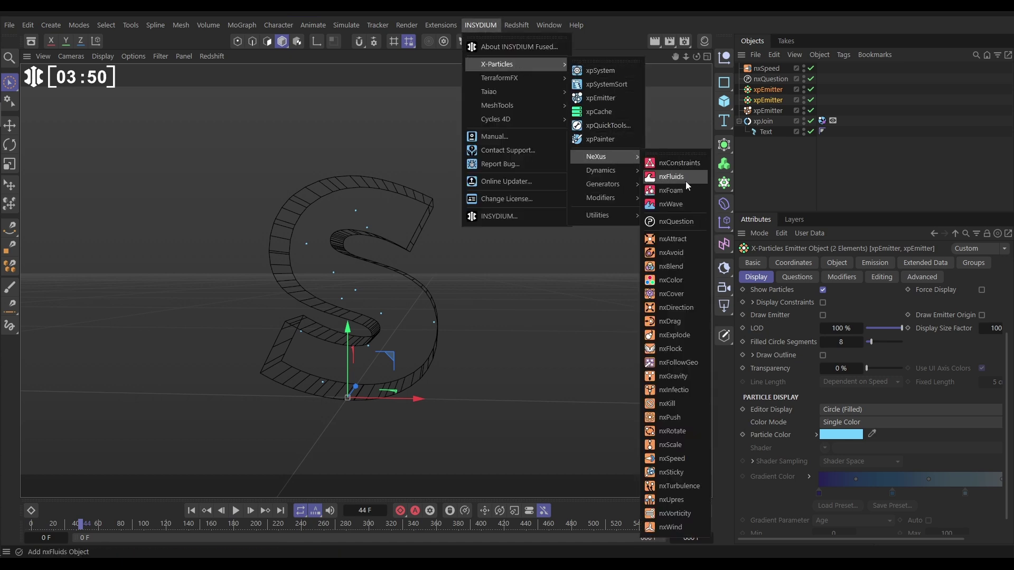
pyautogui.click(670, 445)
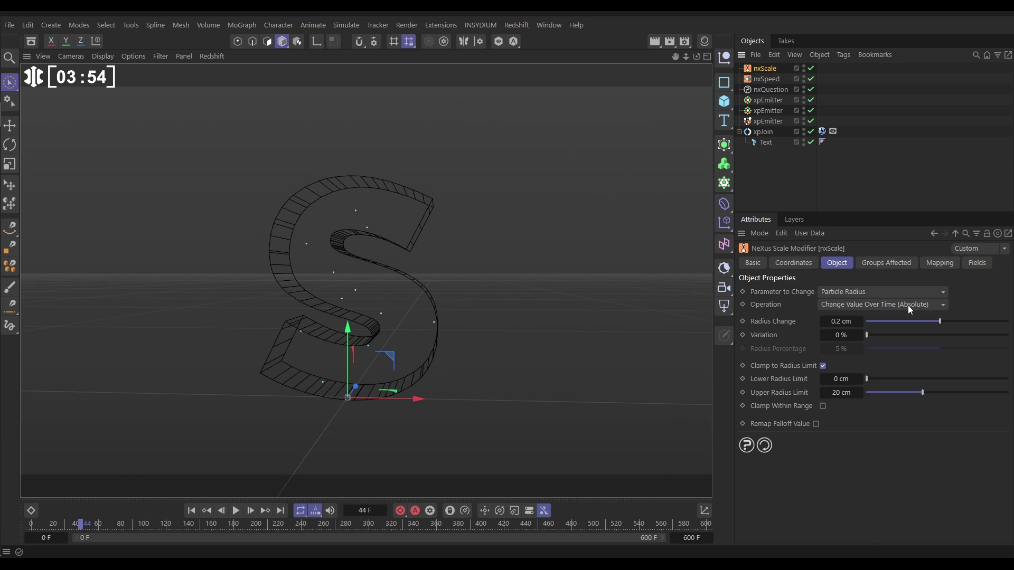
# Set Radius Change 0.05 cm, Variation 5%, Clamp Within Range with 1 cm upper limit, then rewind
pyautogui.click(841, 321)
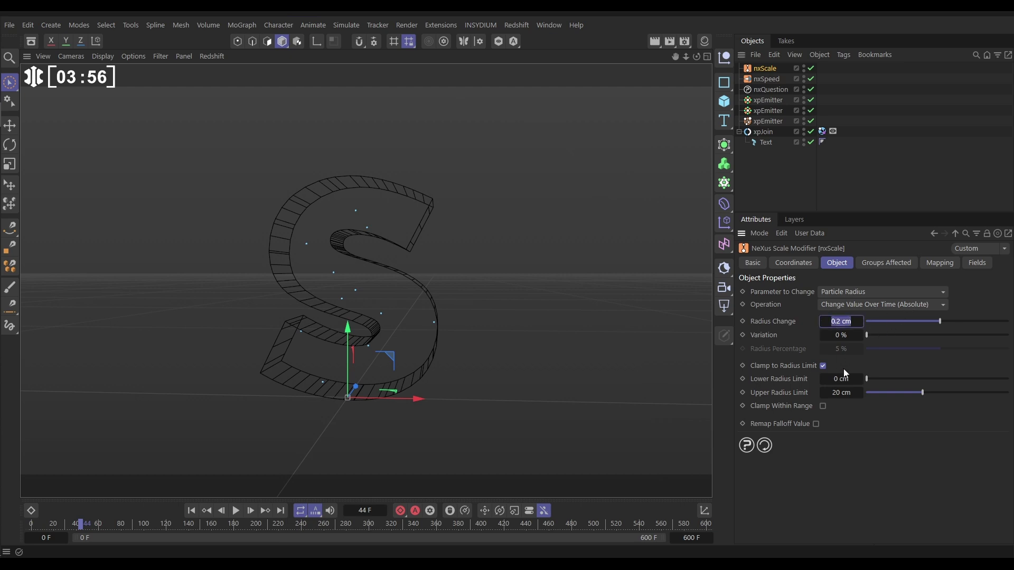
pyautogui.write('.05')
pyautogui.press('Return')
pyautogui.write('5')
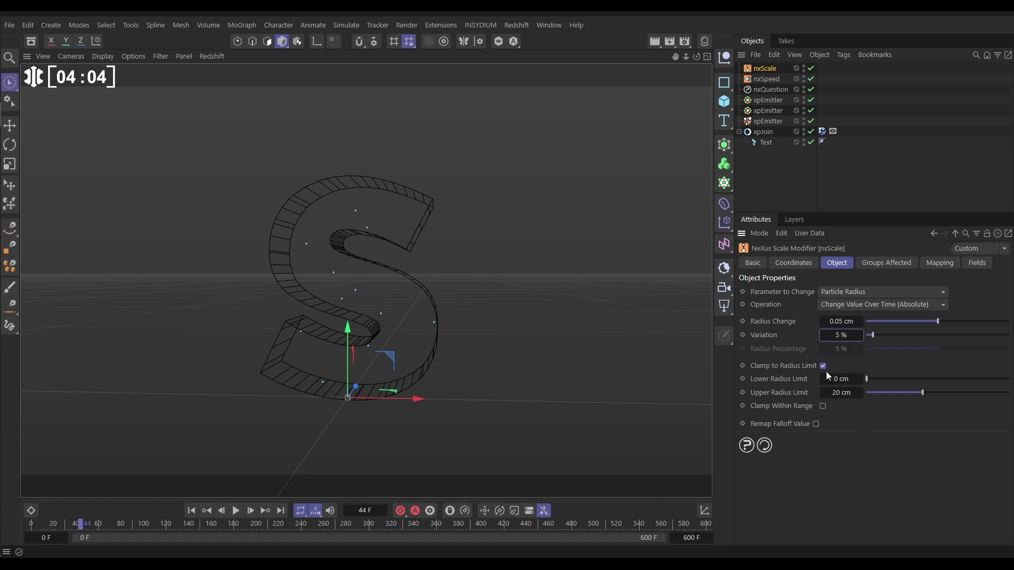
pyautogui.click(823, 406)
pyautogui.click(841, 393)
pyautogui.write('1')
pyautogui.press('Return')
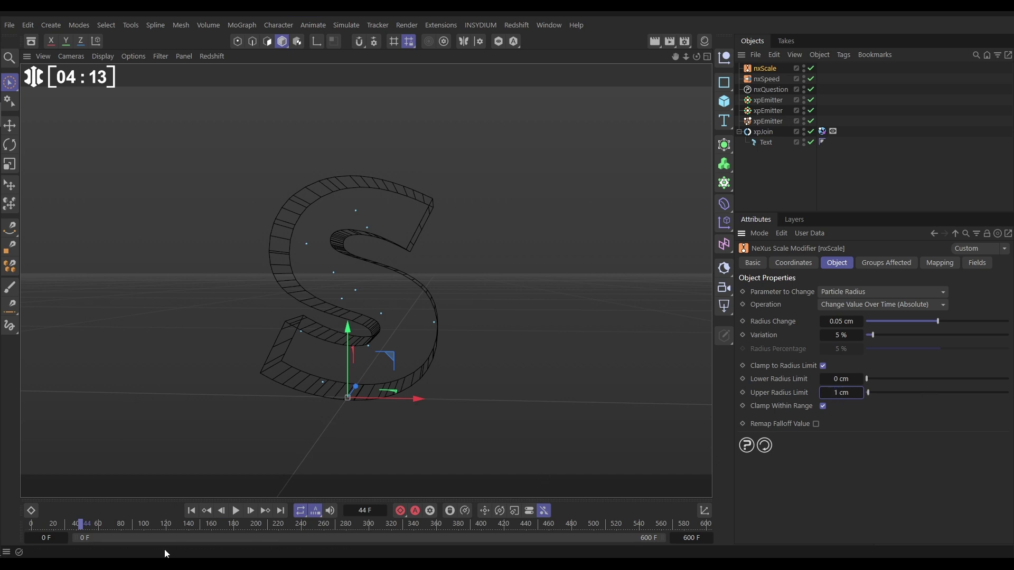
pyautogui.click(191, 510)
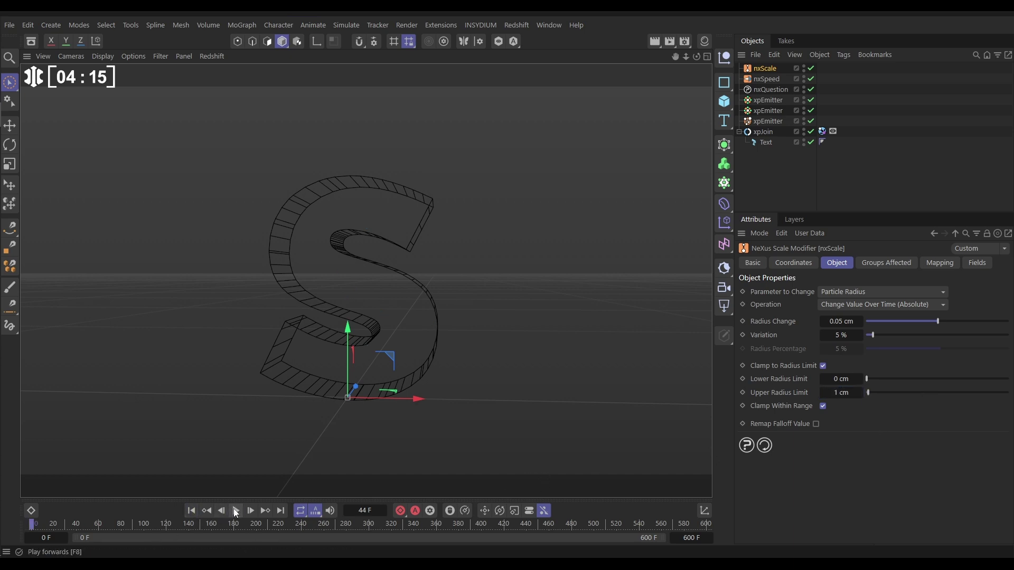
# Play the simulation to frame 233, orbiting to see particles swell and spill over the S
pyautogui.click(236, 510)
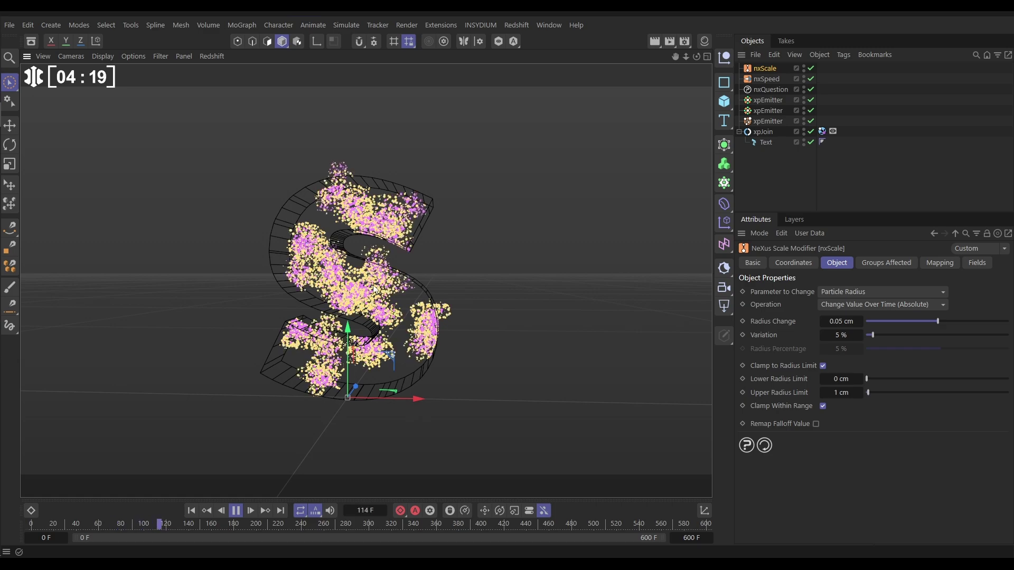
pyautogui.keyDown('alt'); pyautogui.moveTo(375, 289); pyautogui.dragTo(454, 317); pyautogui.keyUp('alt')
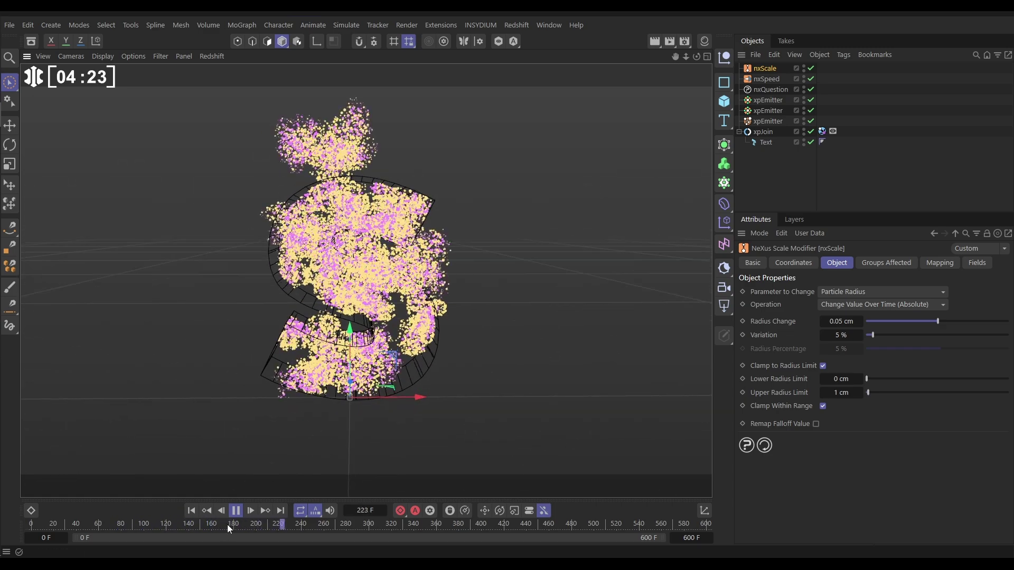
pyautogui.click(235, 510)
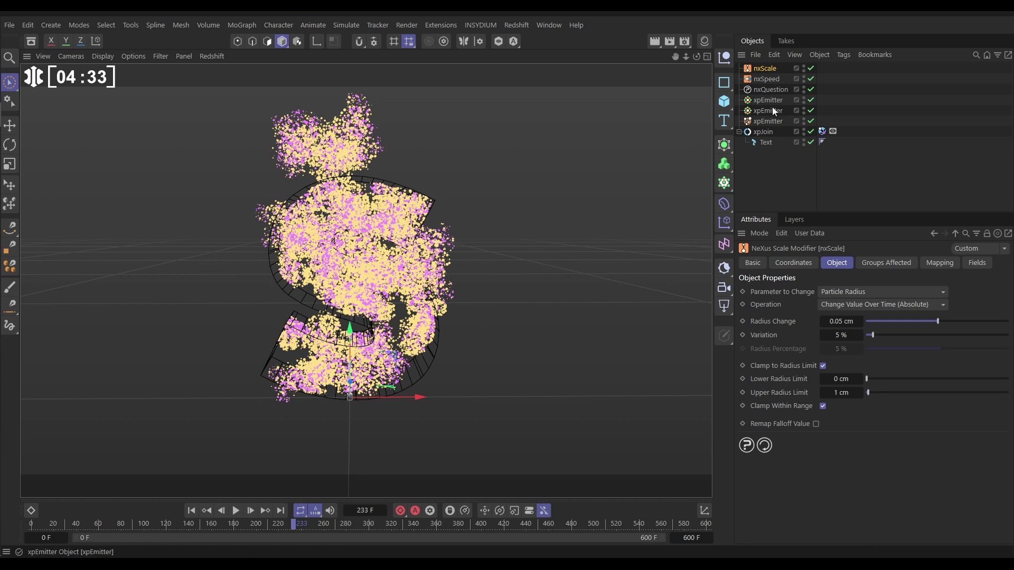
# Add a new nxQuestion question using Document category, Object Distance data and Volume mode
pyautogui.click(767, 89)
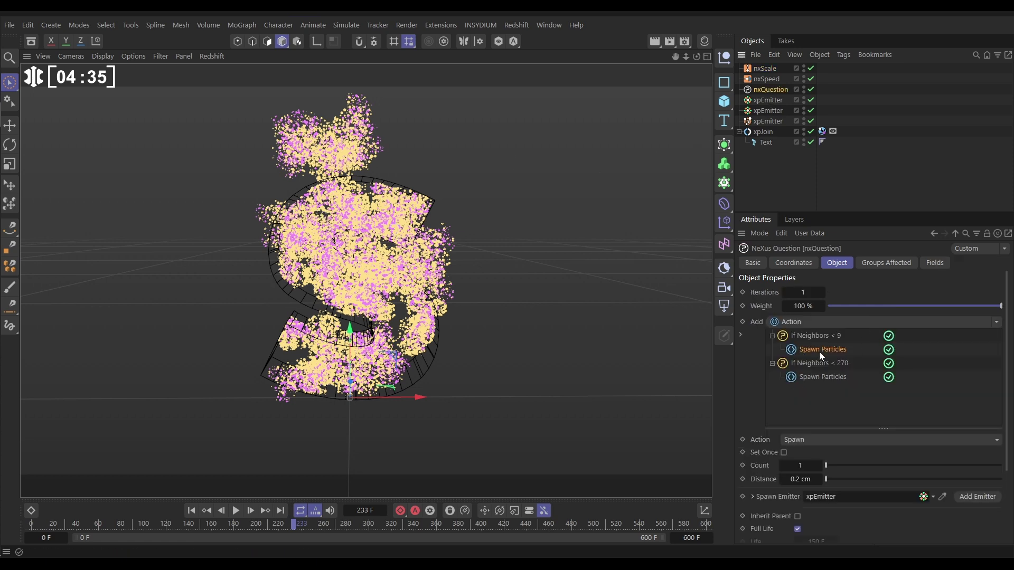
pyautogui.click(865, 351)
pyautogui.click(1003, 326)
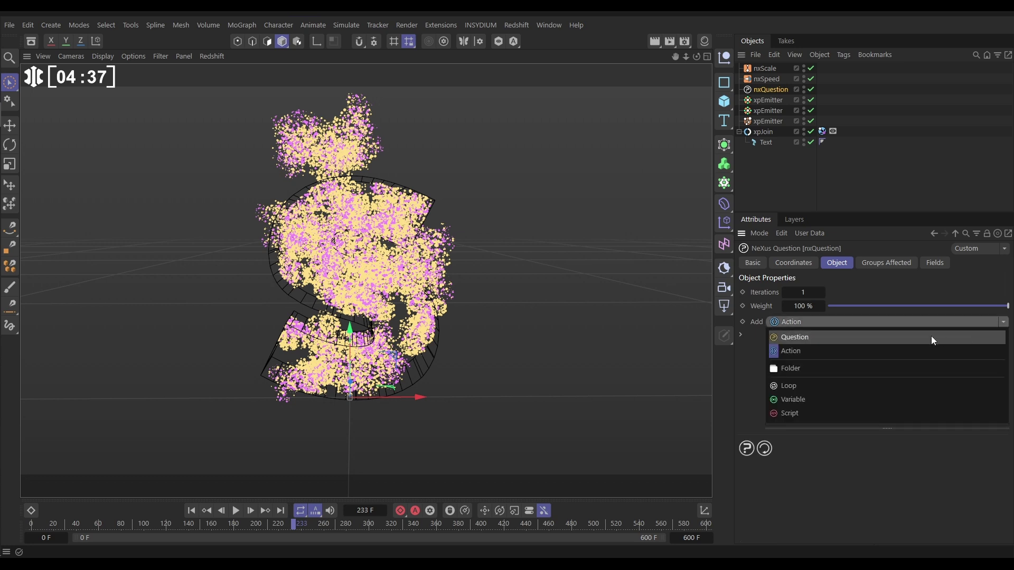
pyautogui.click(930, 338)
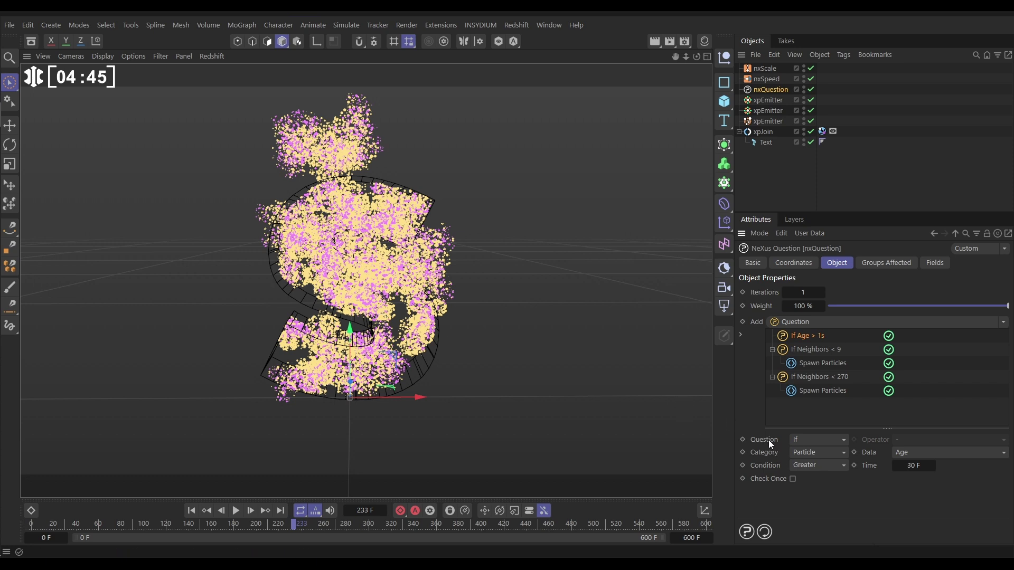
pyautogui.click(797, 453)
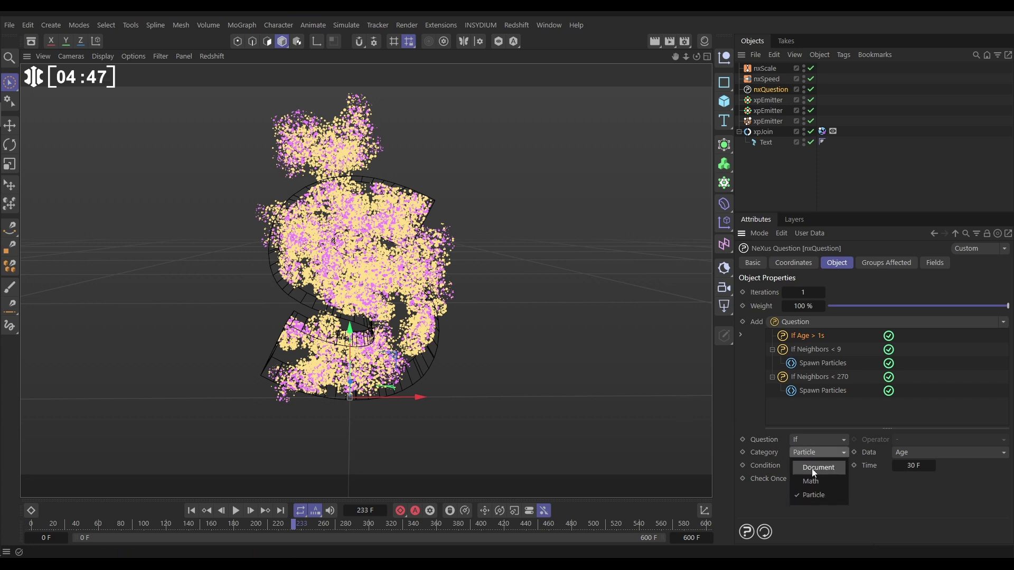
pyautogui.click(812, 469)
pyautogui.click(801, 465)
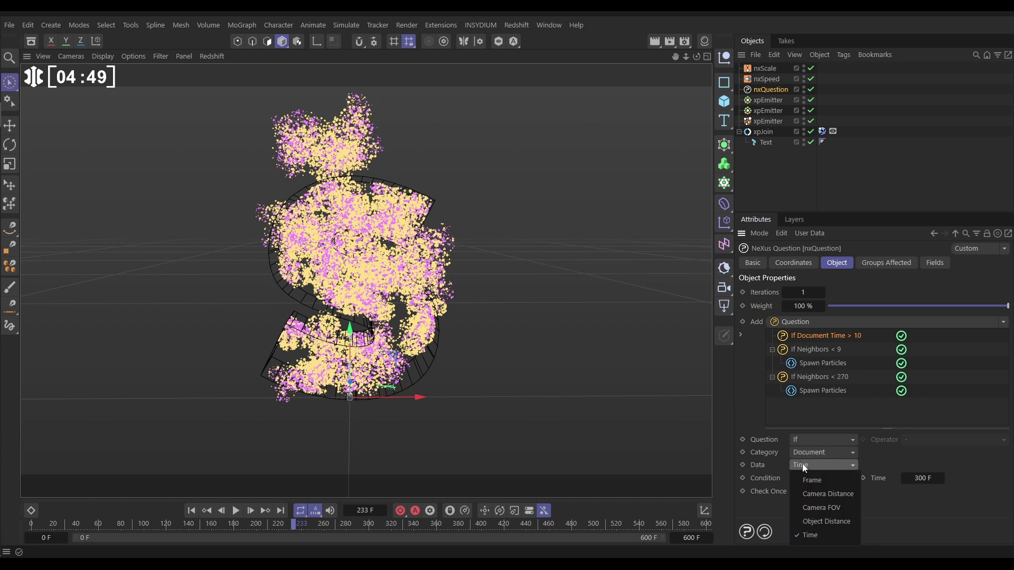
pyautogui.click(833, 521)
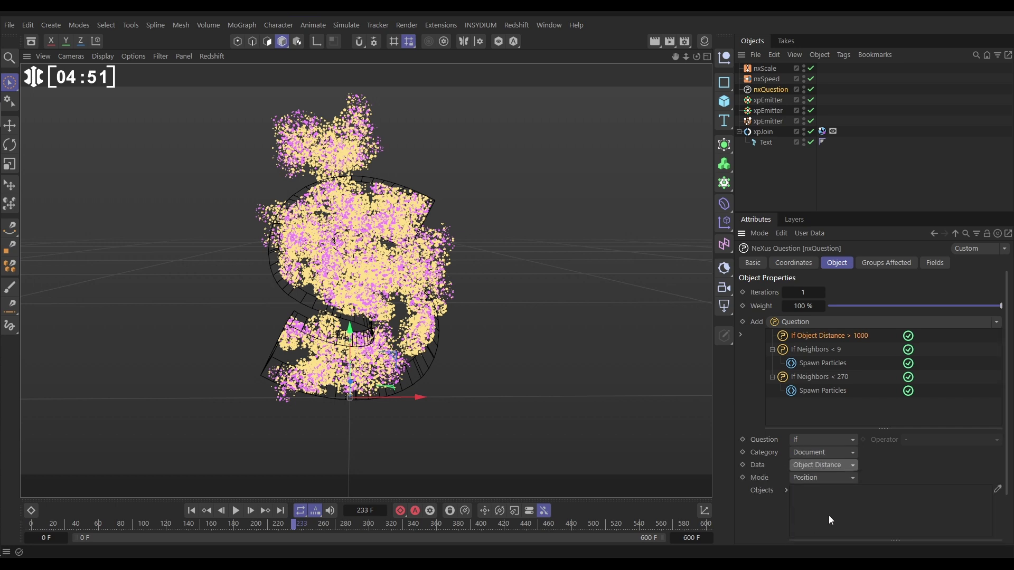
pyautogui.click(813, 478)
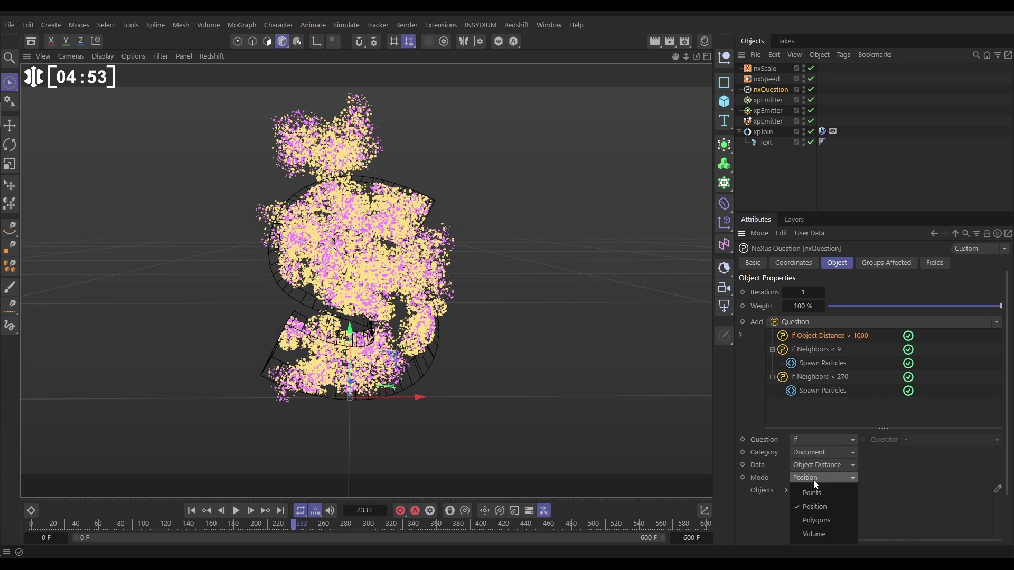
pyautogui.click(819, 534)
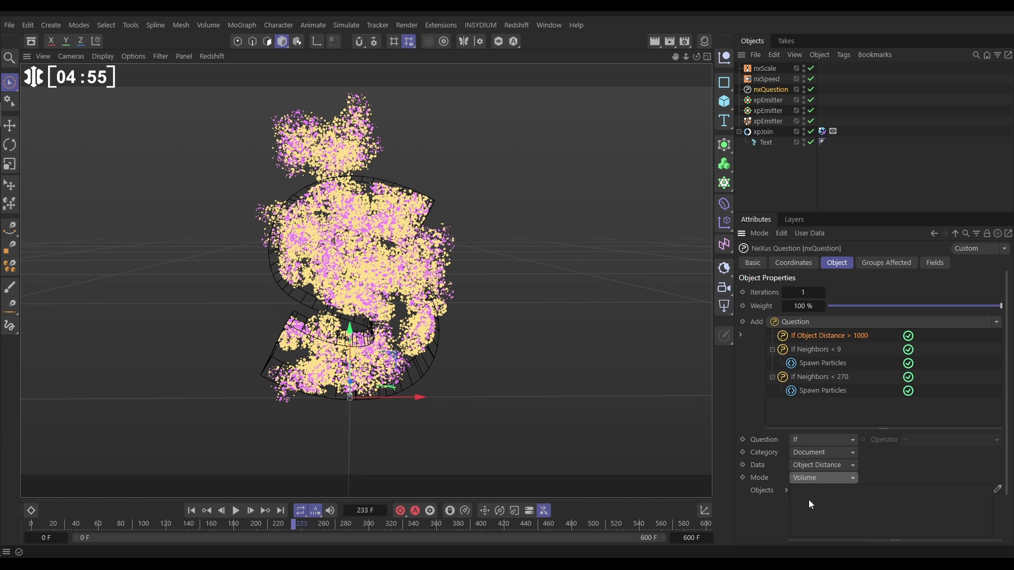
# Set xpJoin as the measured object with a 0 cm distance threshold
pyautogui.moveTo(762, 132); pyautogui.dragTo(847, 520)
pyautogui.scroll(-3, 1008, 448)
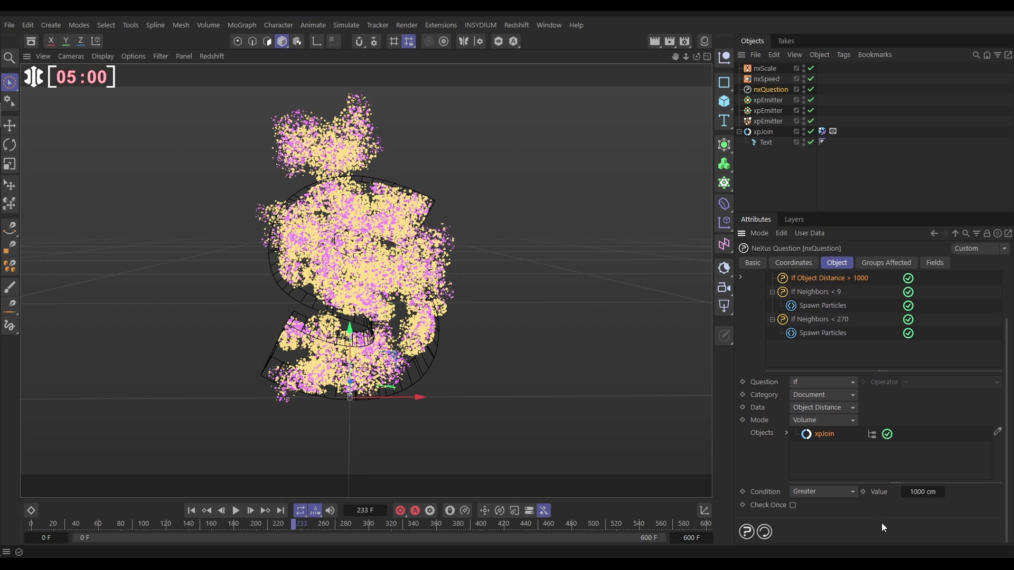
pyautogui.click(922, 492)
pyautogui.press('Return')
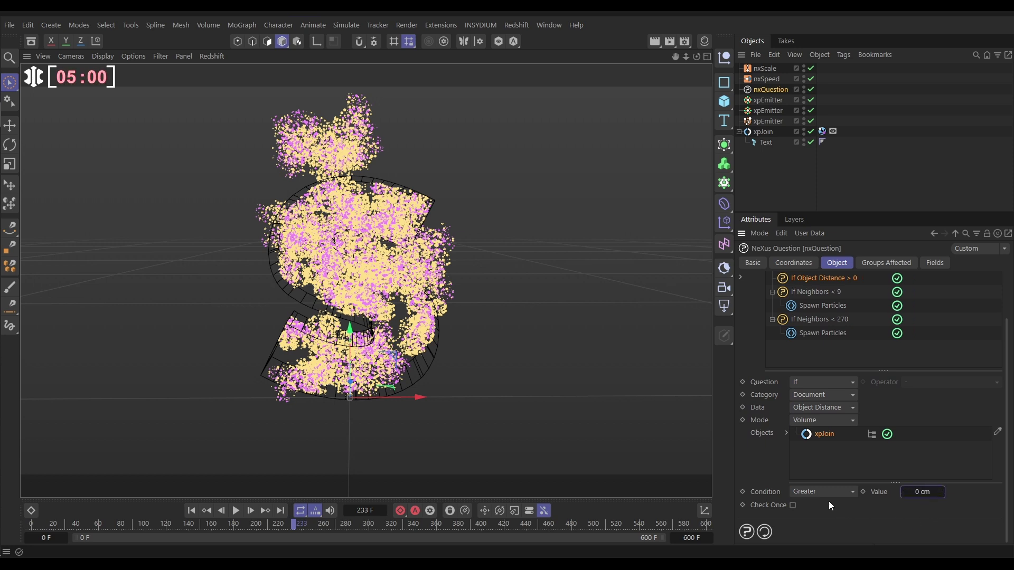
pyautogui.scroll(3, 839, 343)
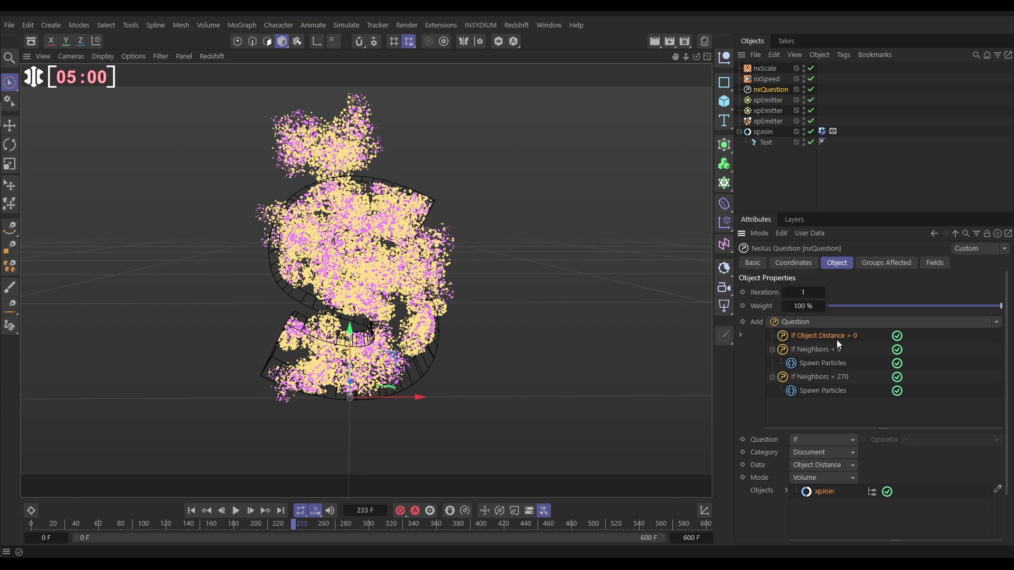
# Add a Kill Particle action under the 'If Object Distance > 0' question
pyautogui.click(1000, 326)
pyautogui.click(913, 340)
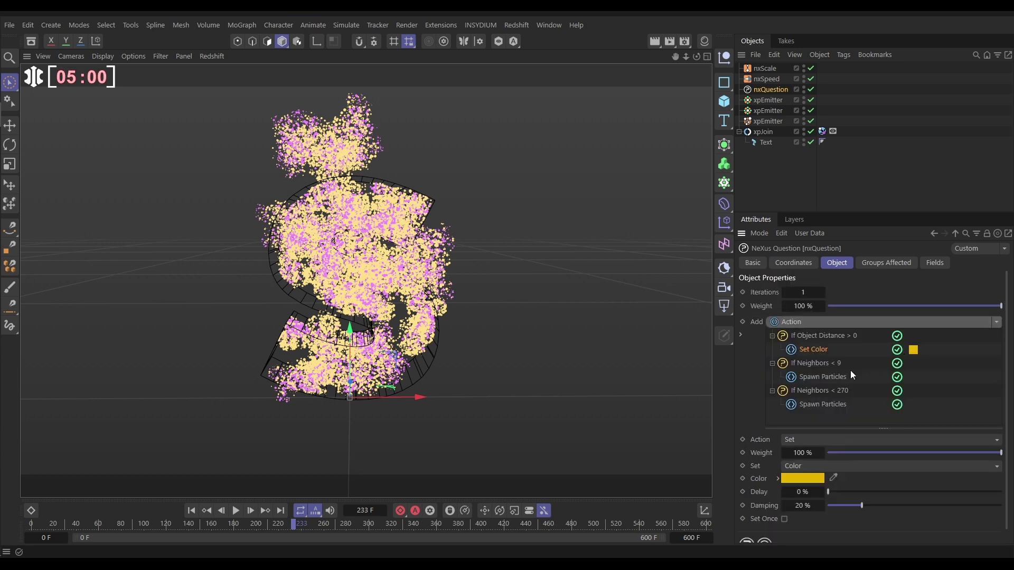
pyautogui.click(821, 440)
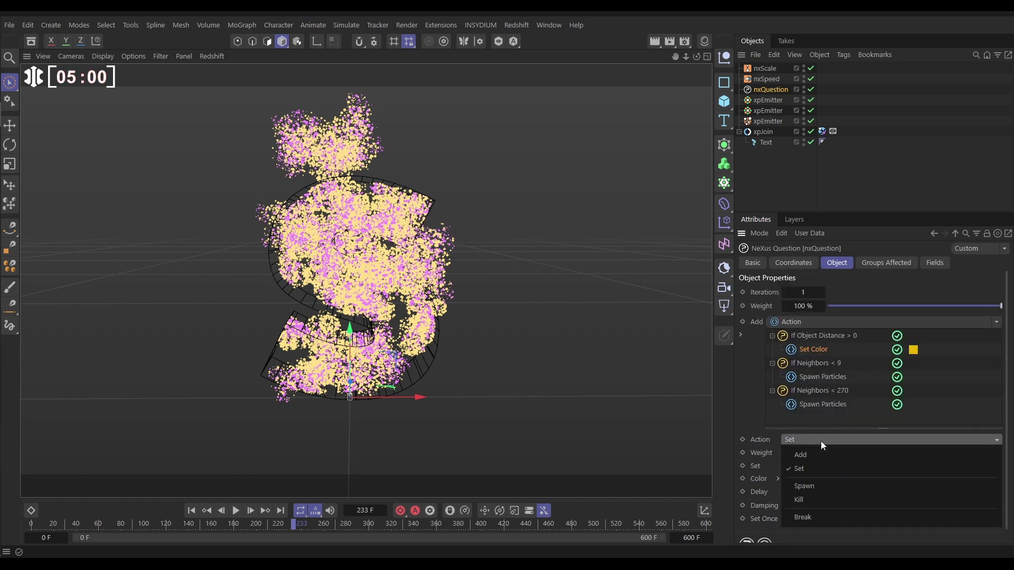
pyautogui.click(811, 500)
# Replay the simulation from frame 0 and orbit to confirm particles stay inside the S
pyautogui.click(191, 510)
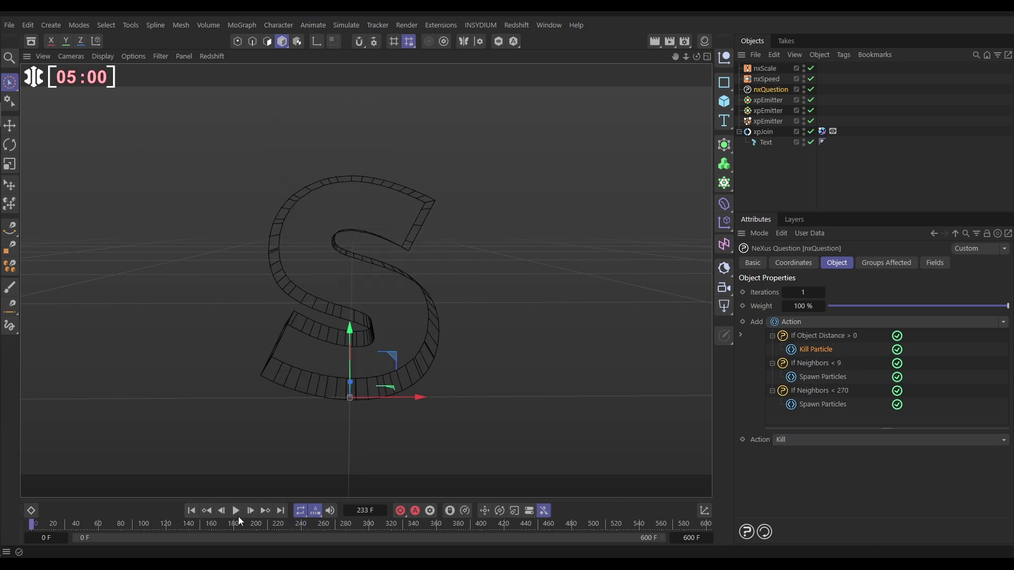
pyautogui.click(236, 510)
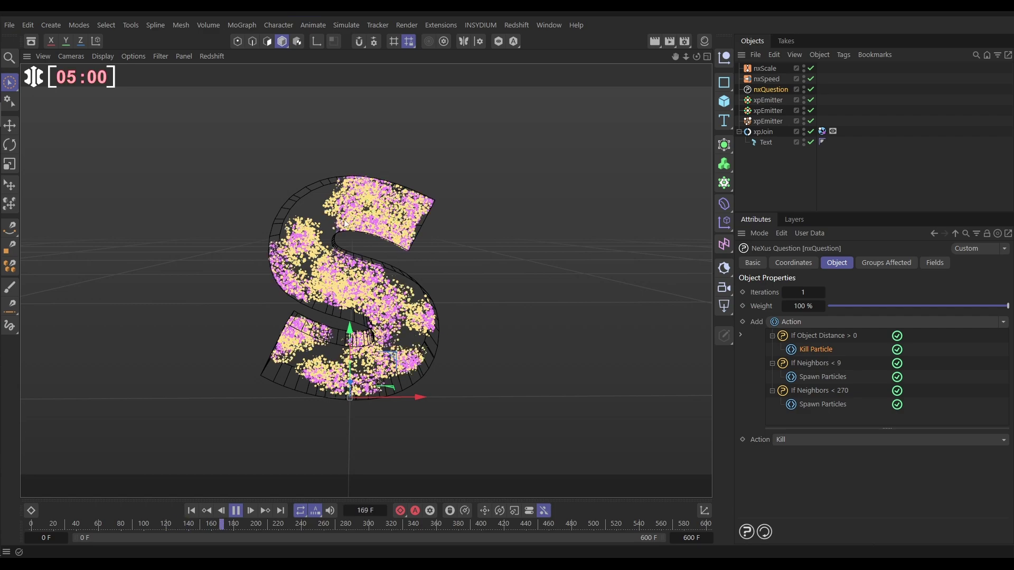
pyautogui.click(235, 510)
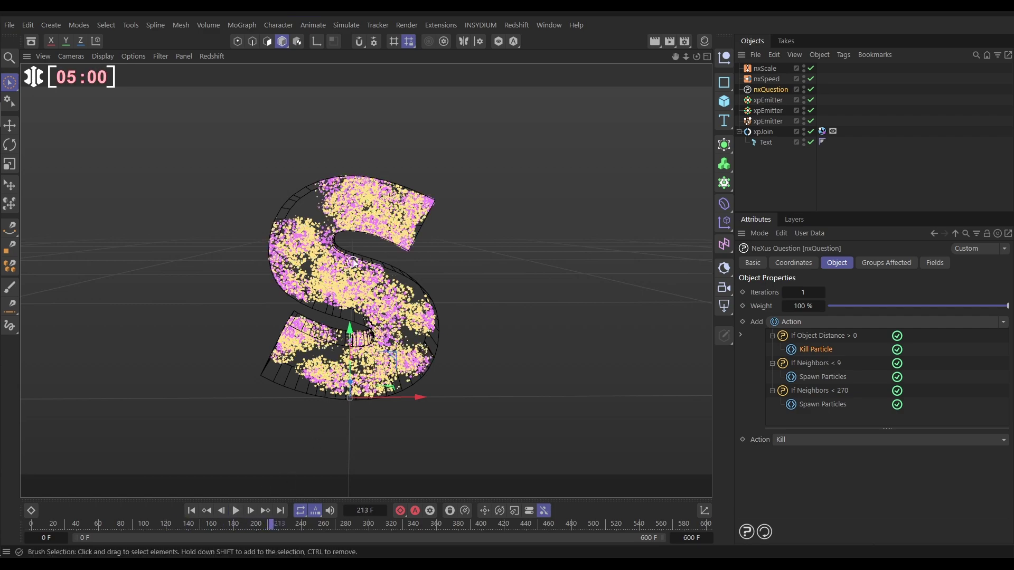
pyautogui.keyDown('alt'); pyautogui.moveTo(380, 276); pyautogui.dragTo(344, 272); pyautogui.keyUp('alt')
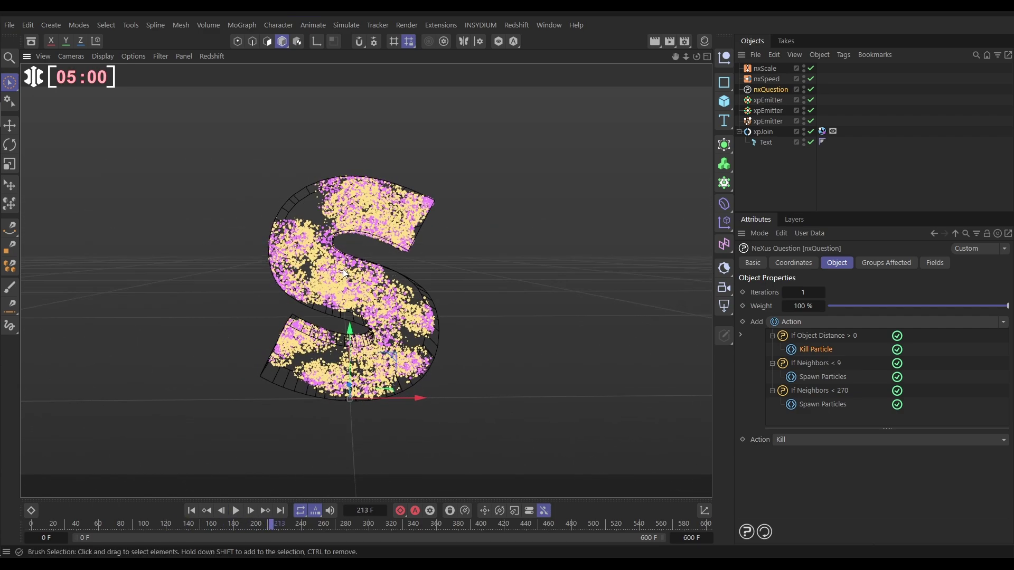
# Add an nxColor modifier from the INSYDIUM X-Particles NeXus menu
pyautogui.click(479, 26)
pyautogui.moveTo(499, 65)
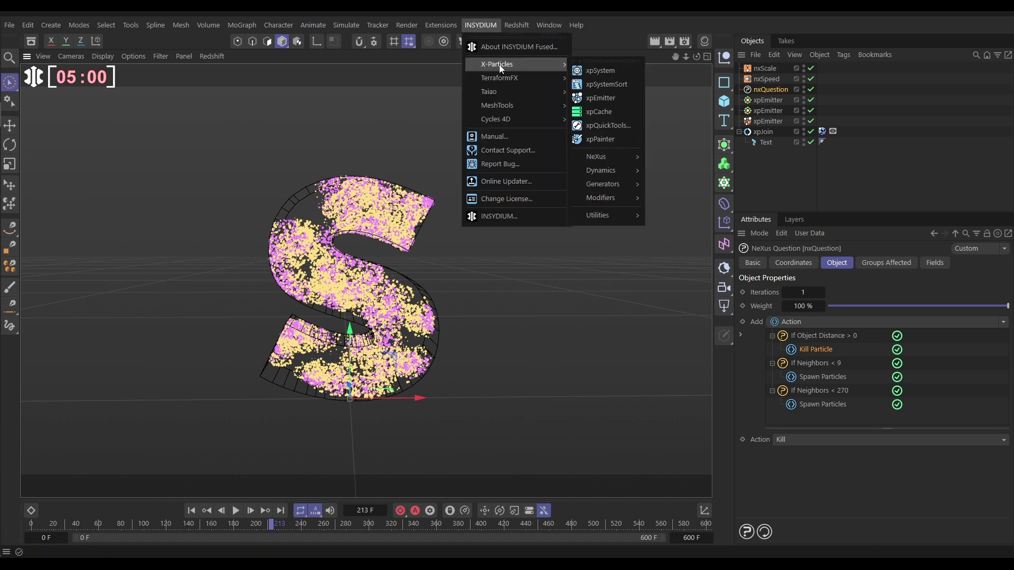
pyautogui.moveTo(618, 155)
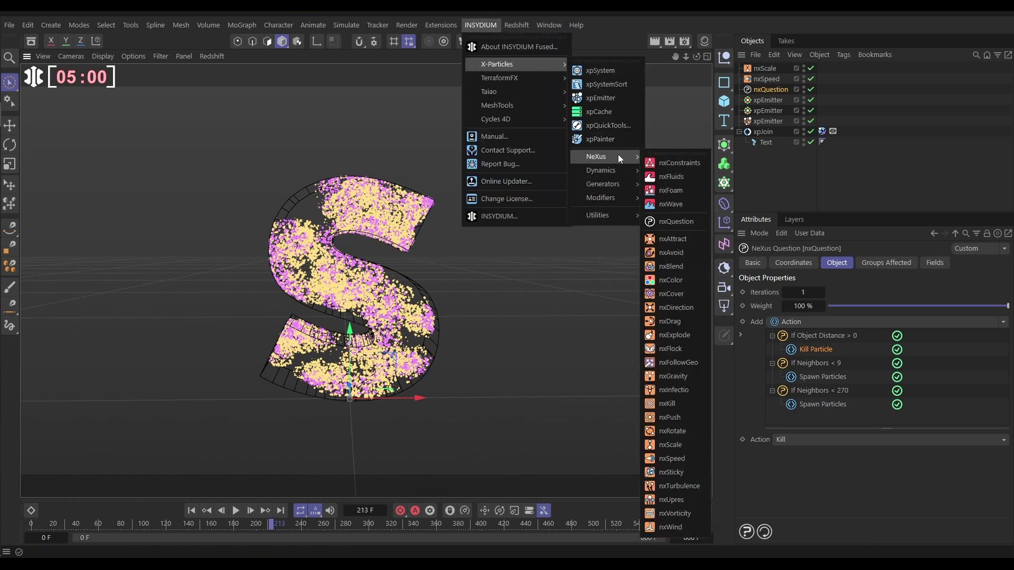
pyautogui.click(678, 280)
# Add a Gradient by Parameter layer with the purple-yellow preset and compress the right-hand knots
pyautogui.click(1002, 305)
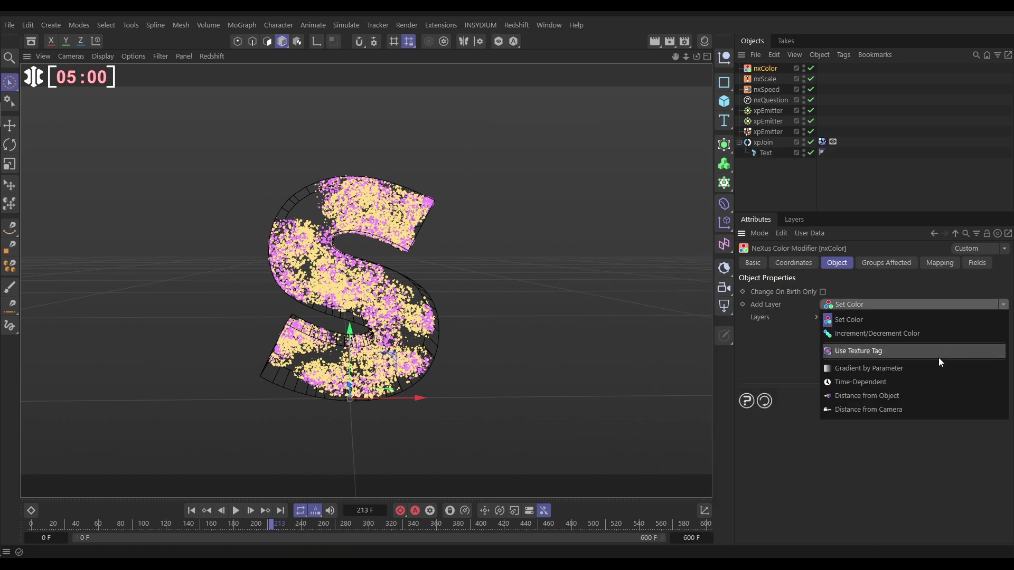
pyautogui.click(924, 365)
pyautogui.click(849, 493)
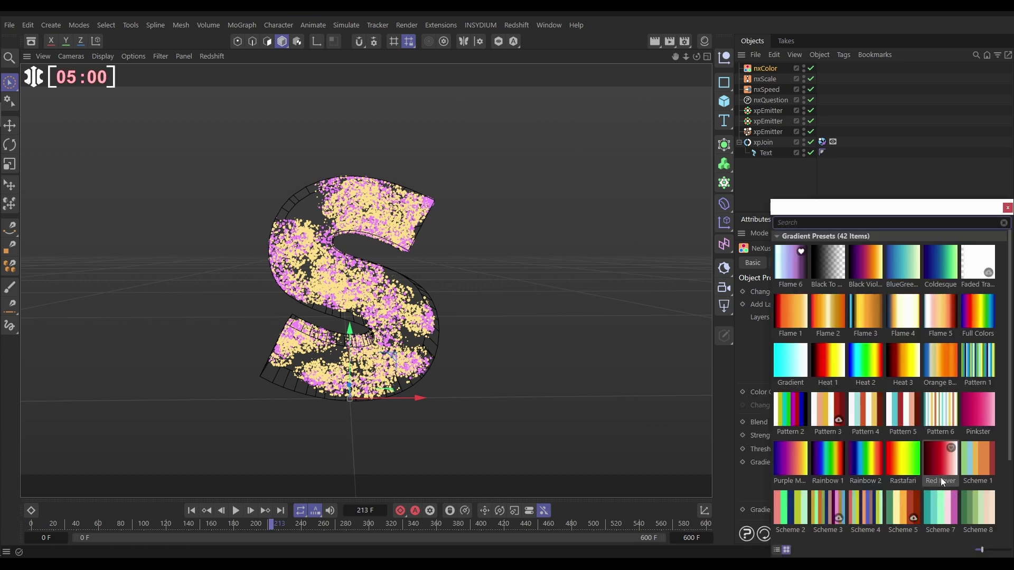
pyautogui.click(788, 455)
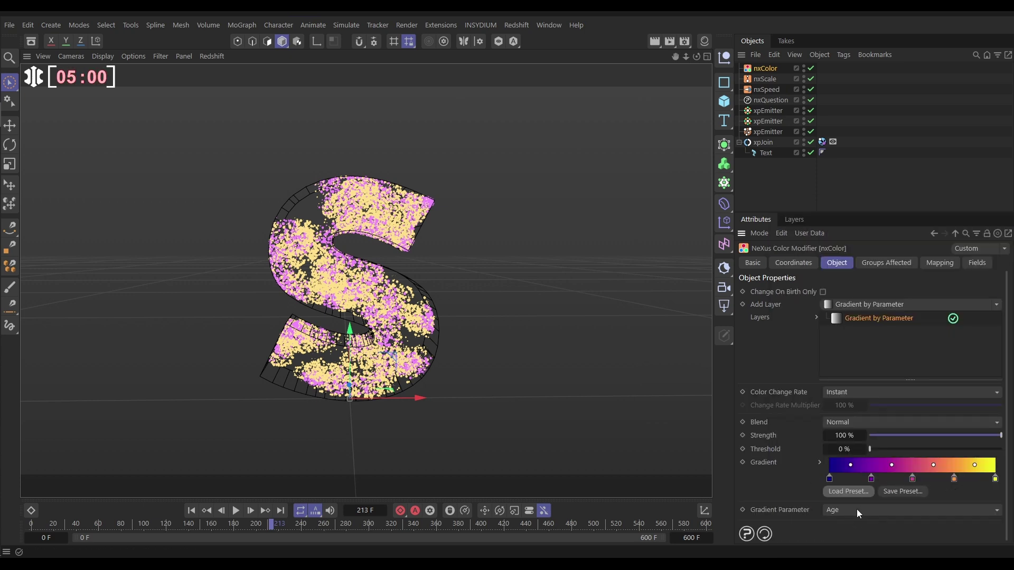
pyautogui.moveTo(861, 481); pyautogui.dragTo(919, 478)
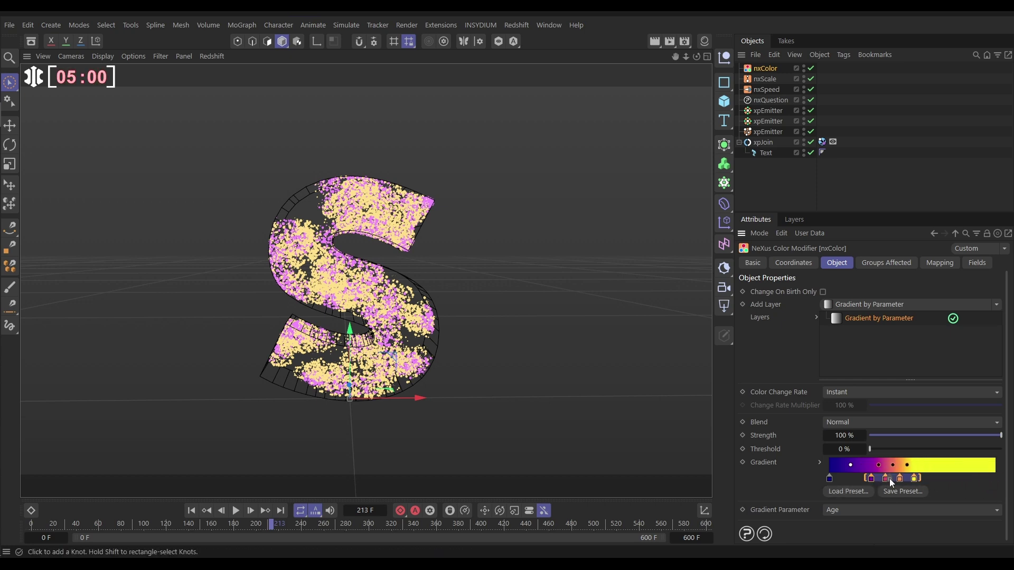
# Replay the simulation from frame 0 and orbit to preview the age-based colors
pyautogui.click(191, 510)
pyautogui.click(235, 511)
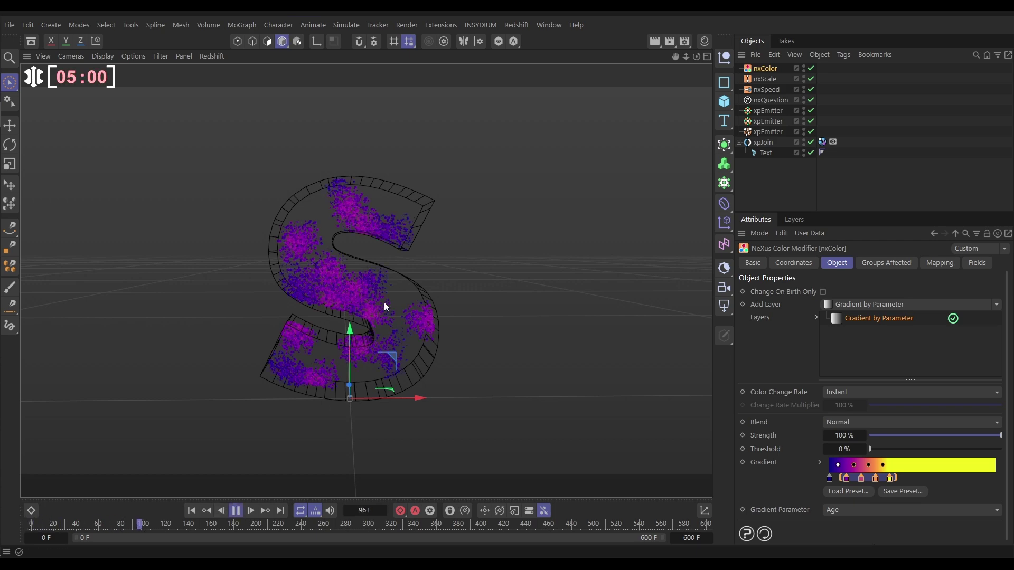
pyautogui.keyDown('alt'); pyautogui.moveTo(347, 290); pyautogui.dragTo(372, 332); pyautogui.keyUp('alt')
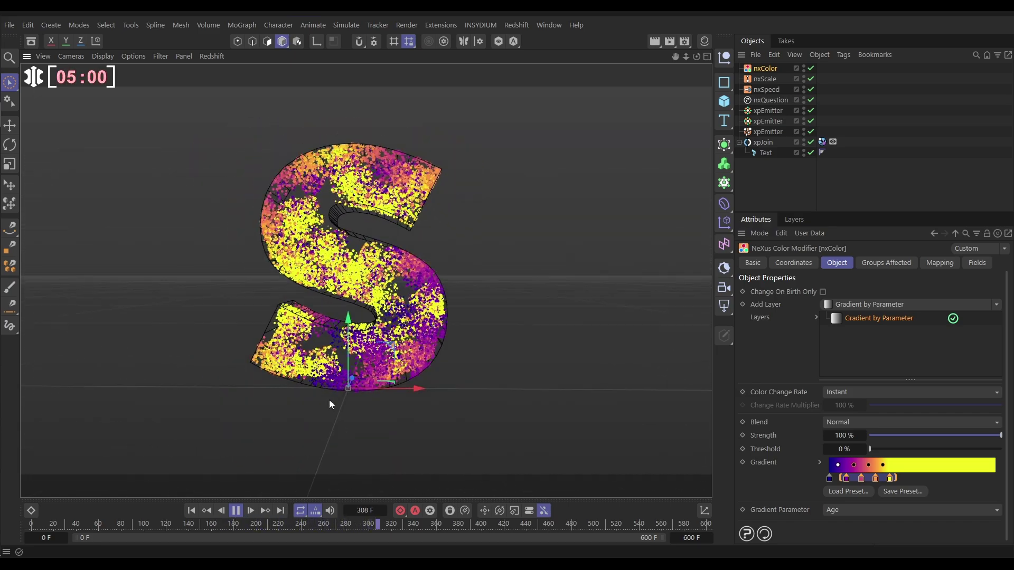
pyautogui.click(239, 508)
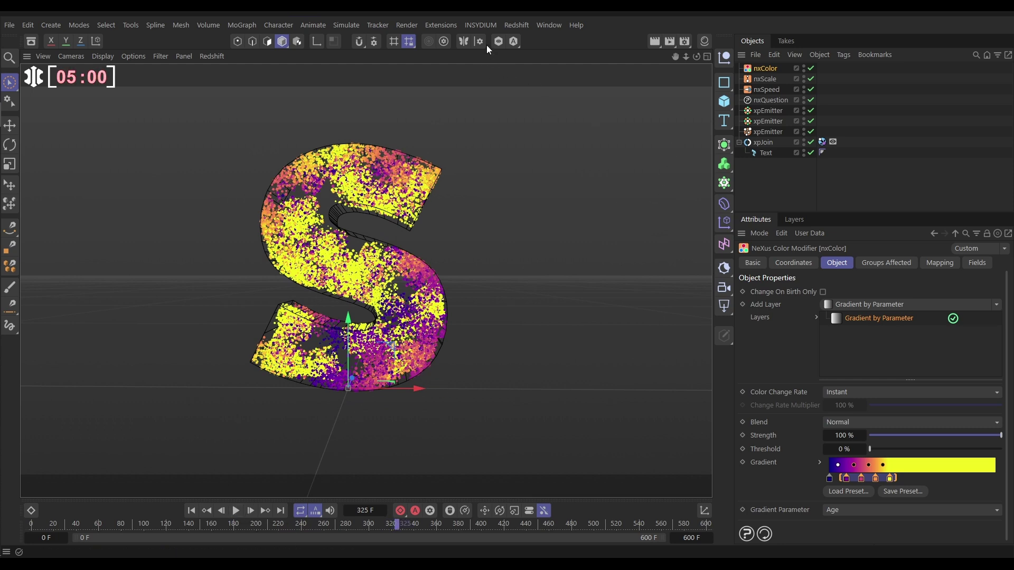
# Add an nxPush modifier from the INSYDIUM X-Particles NeXus menu
pyautogui.click(480, 26)
pyautogui.moveTo(507, 64)
pyautogui.moveTo(609, 158)
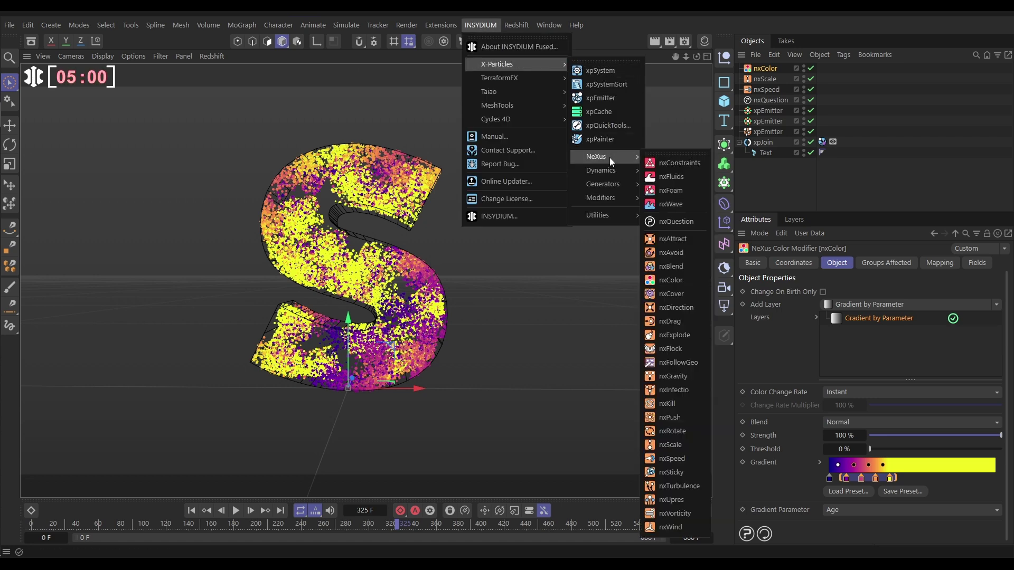
pyautogui.click(680, 418)
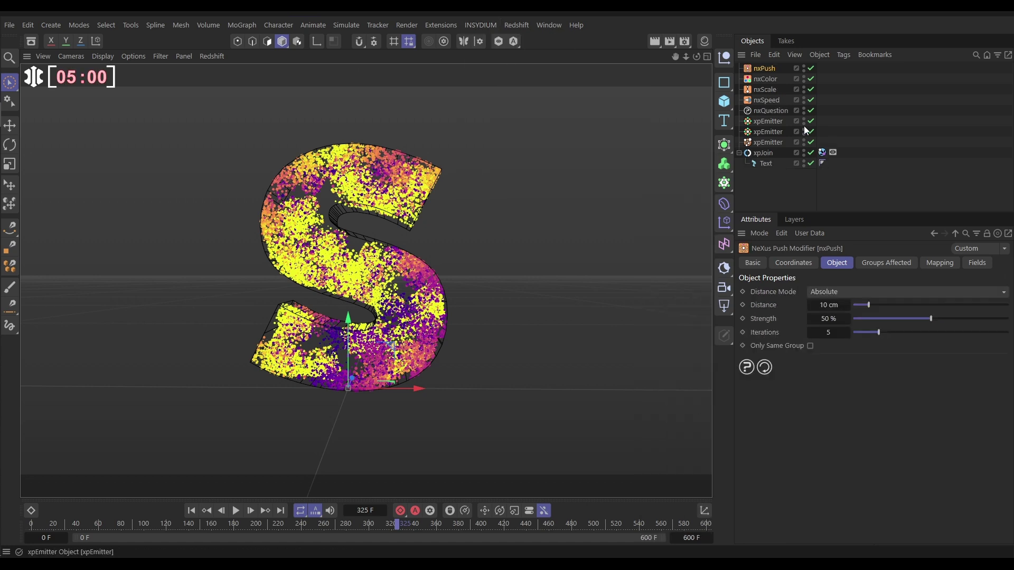
# Set the push Distance Mode to Particle Radius and replay from frame 0
pyautogui.click(841, 290)
pyautogui.click(837, 321)
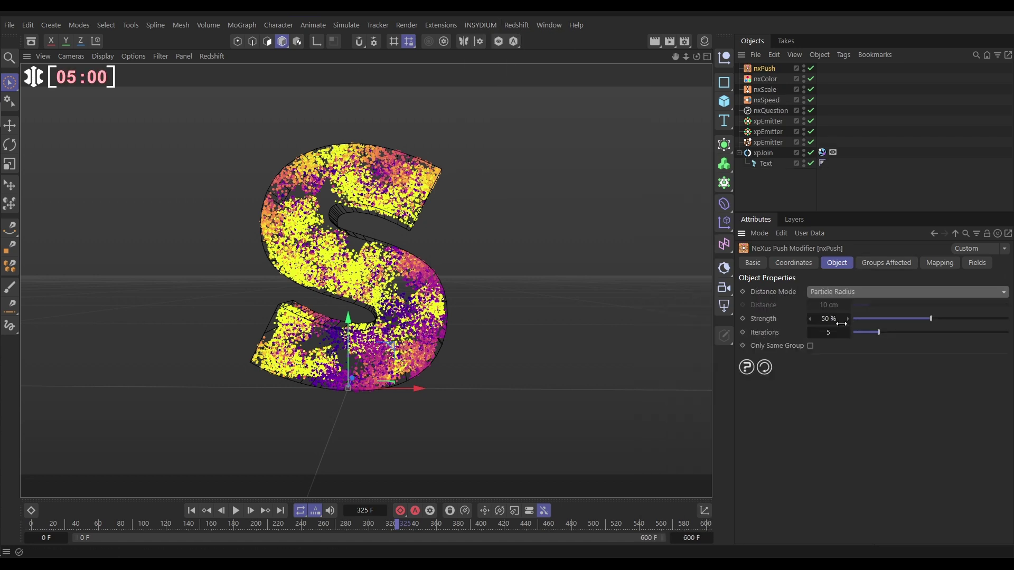
pyautogui.click(191, 511)
pyautogui.click(236, 511)
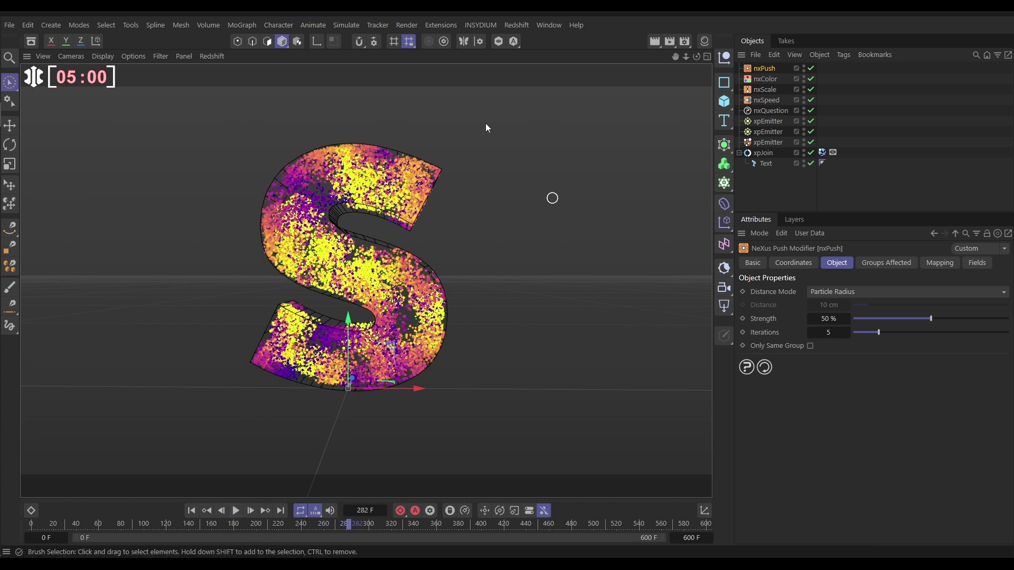
# Add an nxTurbulence modifier from the INSYDIUM X-Particles NeXus menu
pyautogui.click(474, 27)
pyautogui.moveTo(507, 64)
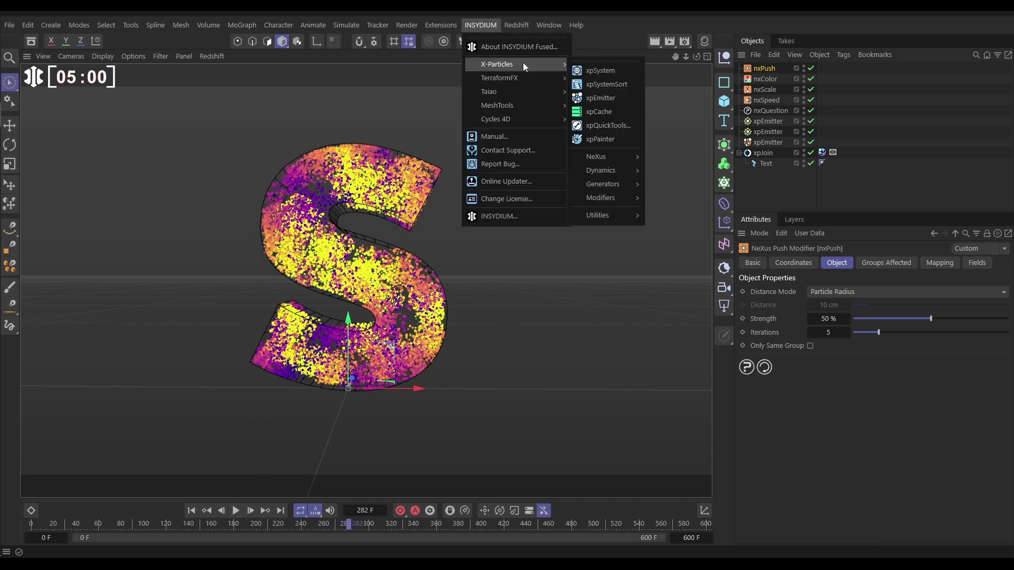
pyautogui.moveTo(614, 153)
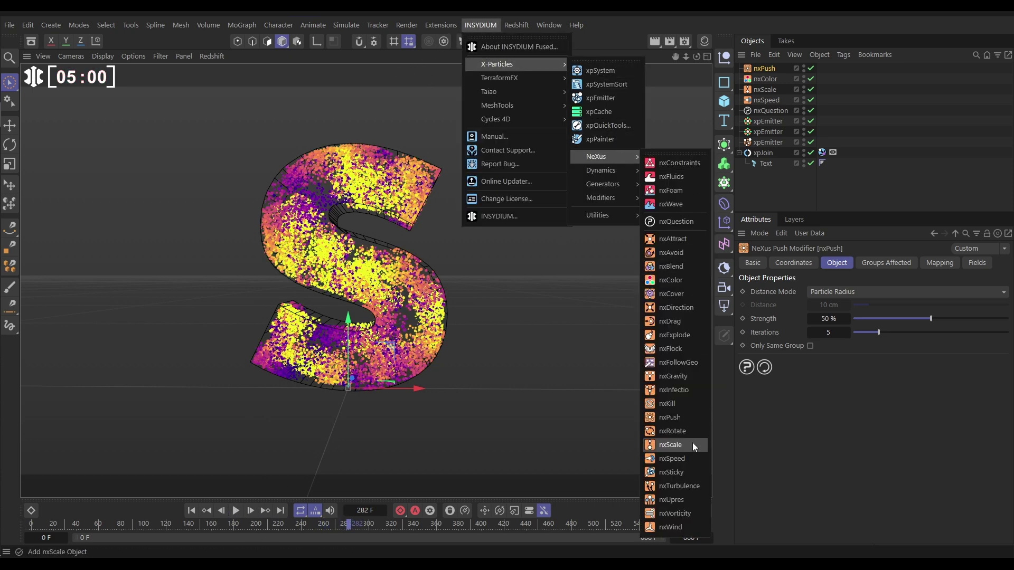
pyautogui.click(696, 486)
# Set turbulence Noise Type to VoroNoise with Strength 10 and replay from frame 0
pyautogui.click(816, 293)
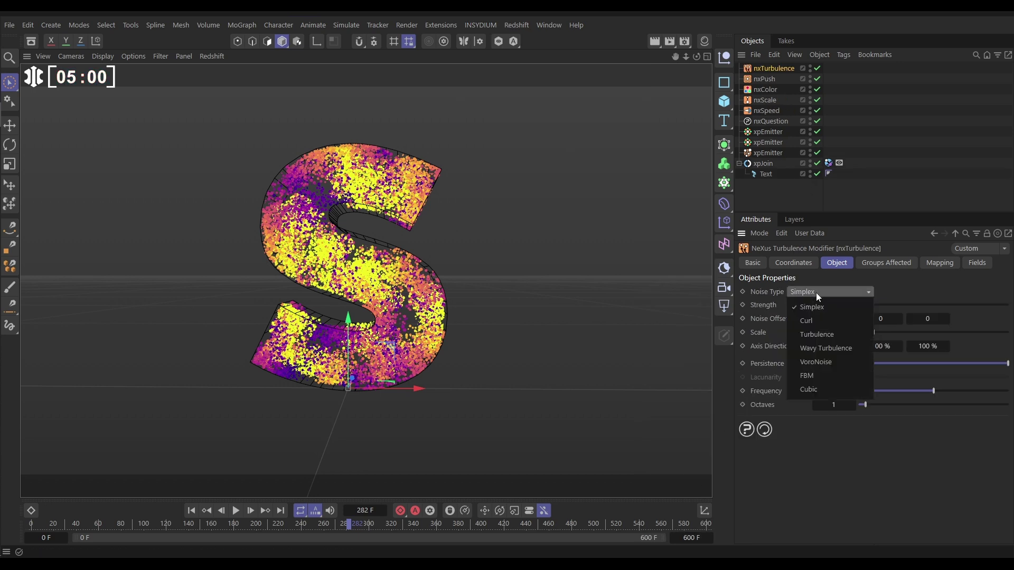
pyautogui.click(824, 354)
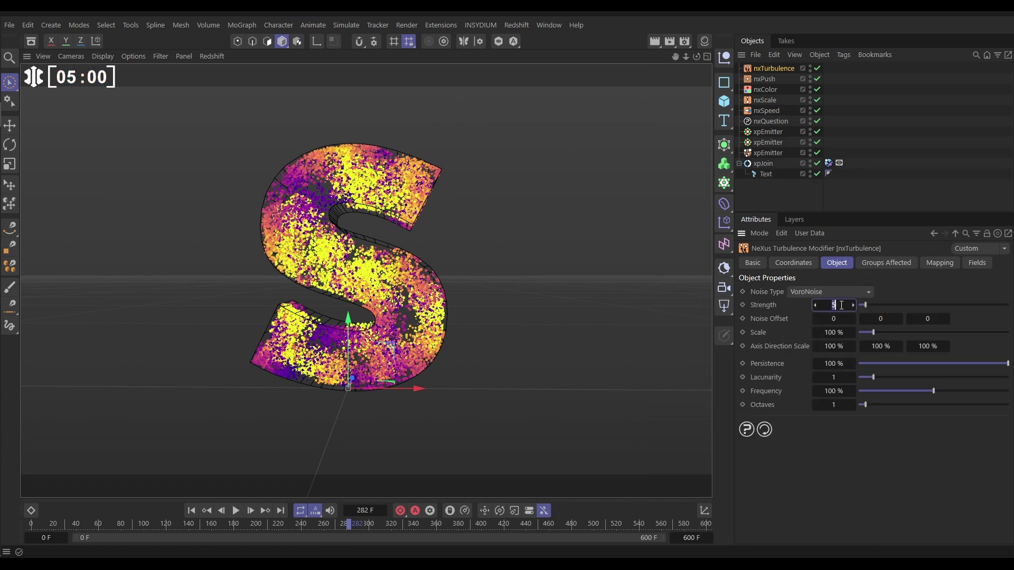
pyautogui.press('Return')
pyautogui.click(191, 511)
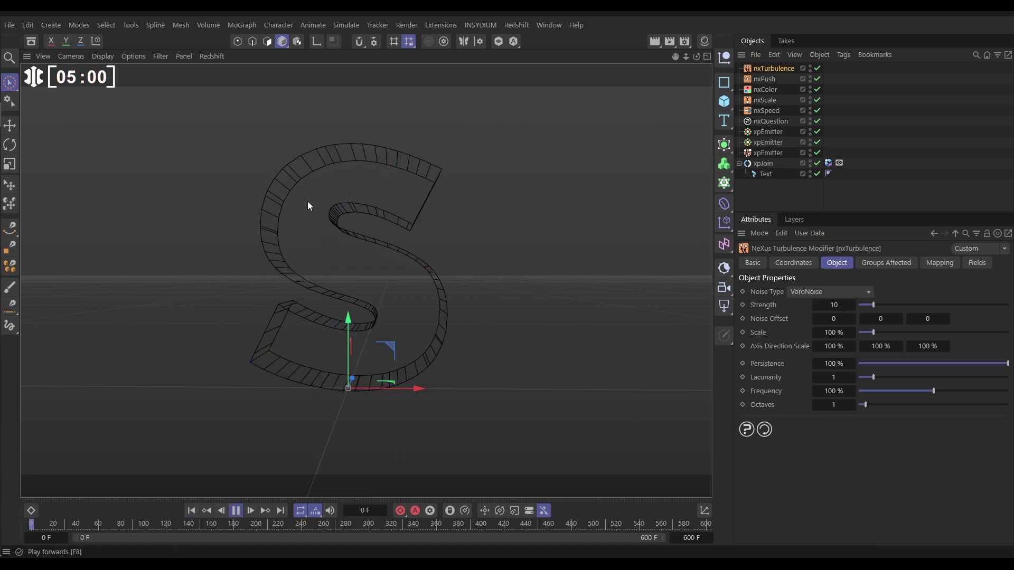
pyautogui.click(351, 269)
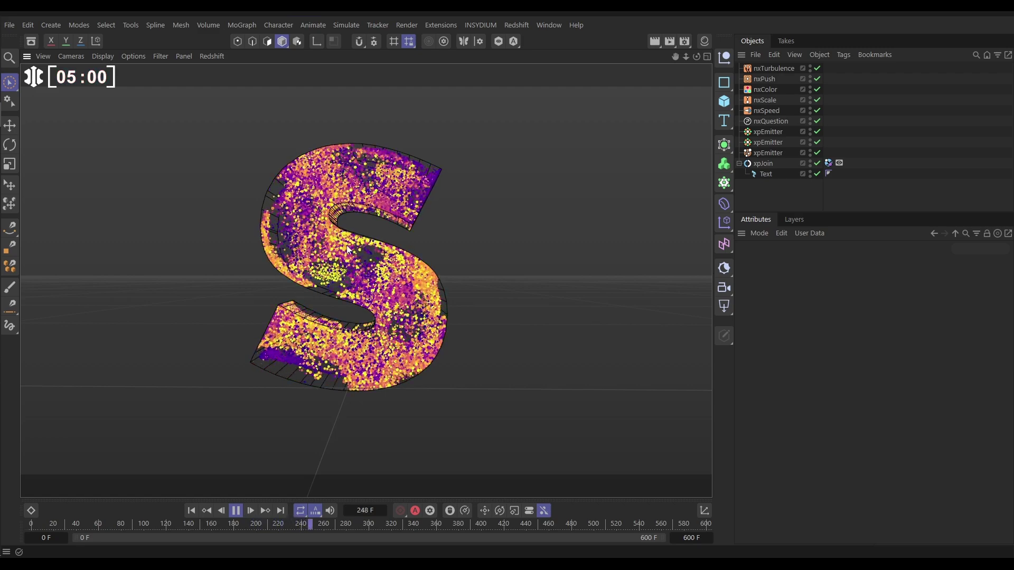
# Switch the nxColor Gradient Parameter from Age to Speed, ranging 0–50 cm
pyautogui.click(236, 510)
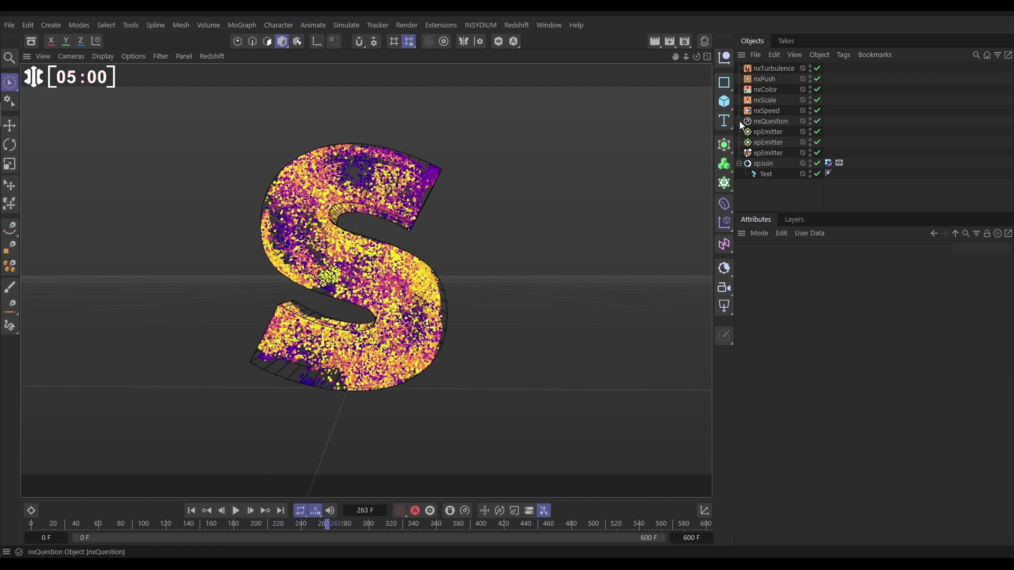
pyautogui.click(766, 90)
pyautogui.scroll(-1, 1008, 418)
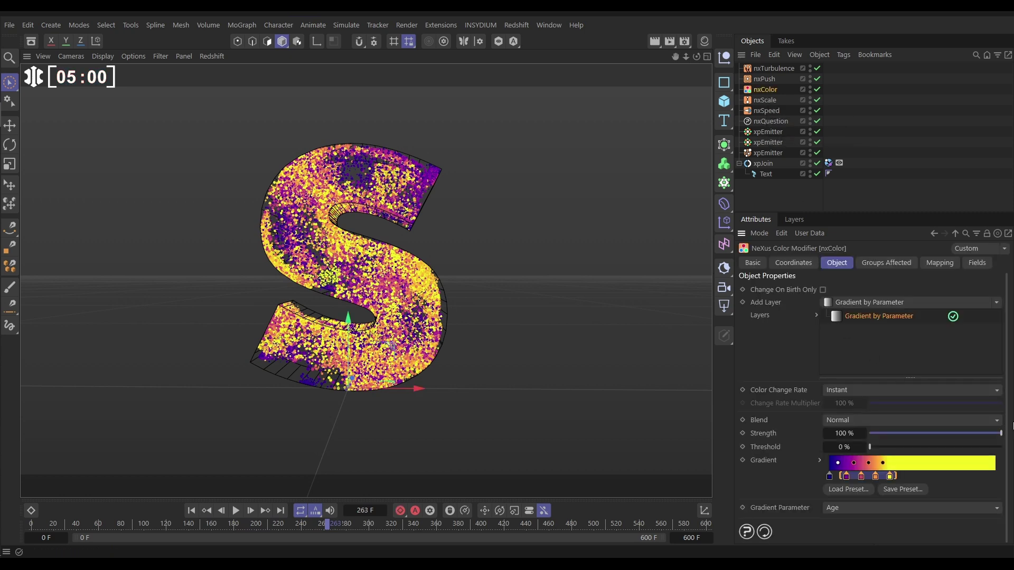
pyautogui.click(873, 509)
pyautogui.click(875, 445)
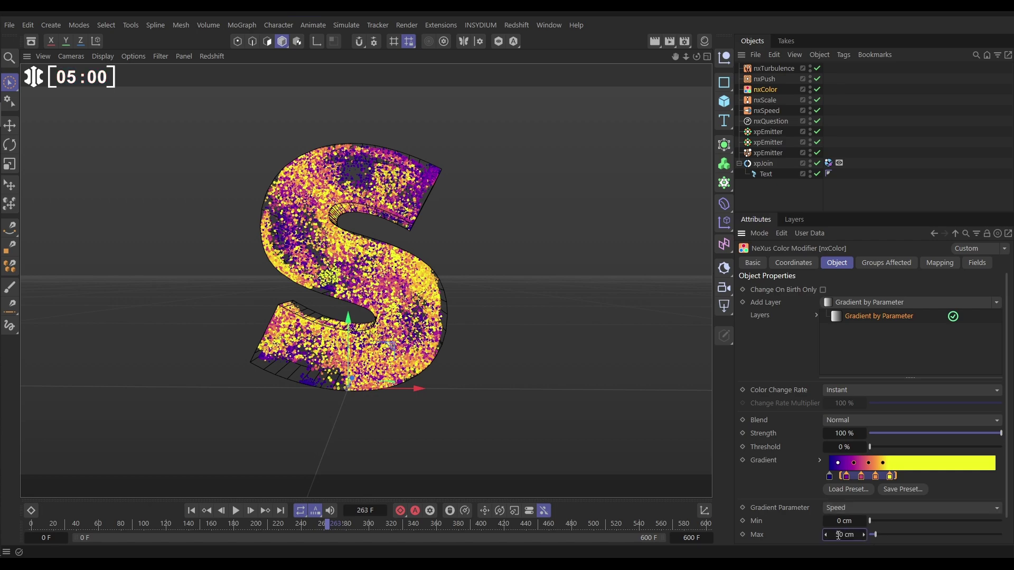
# Rewind, stretch the gradient range bracket across the full bar, and deselect
pyautogui.click(192, 511)
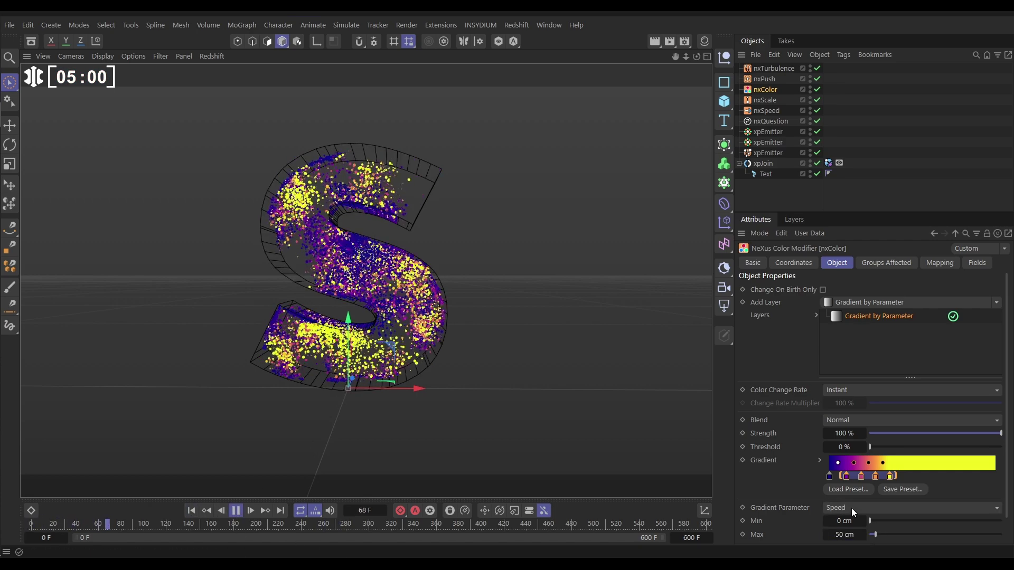
pyautogui.moveTo(897, 476); pyautogui.dragTo(993, 479)
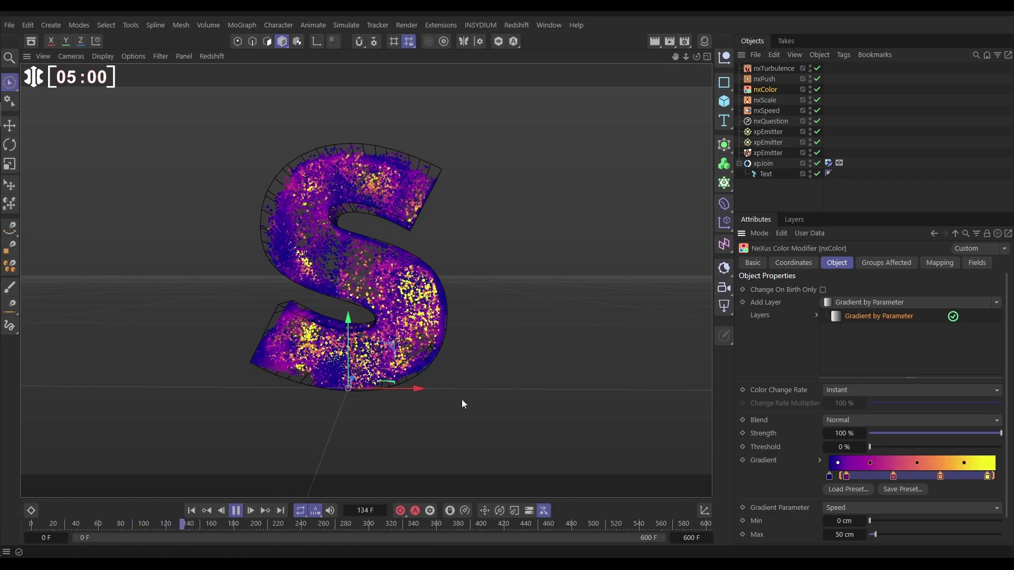
pyautogui.click(489, 312)
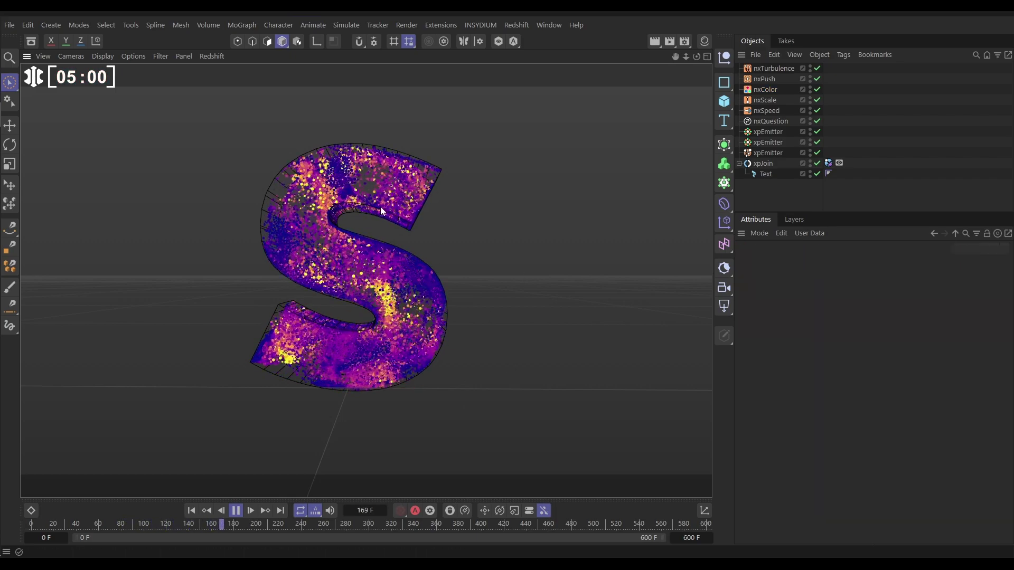